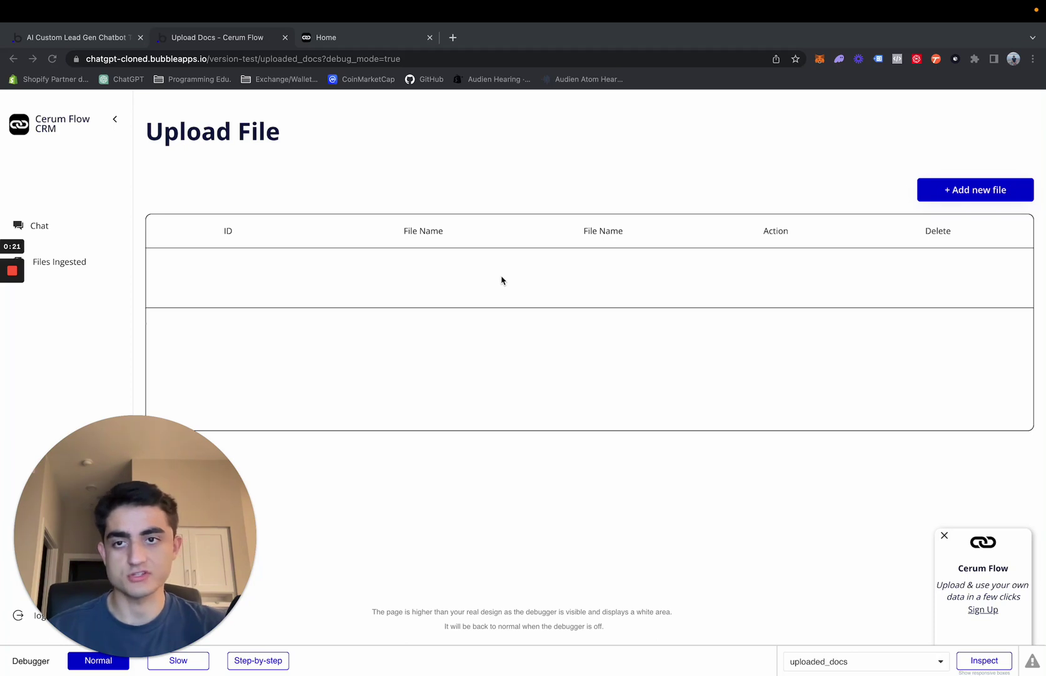
Open the cerum.ai/flow product page in its own browser tab
click(338, 38)
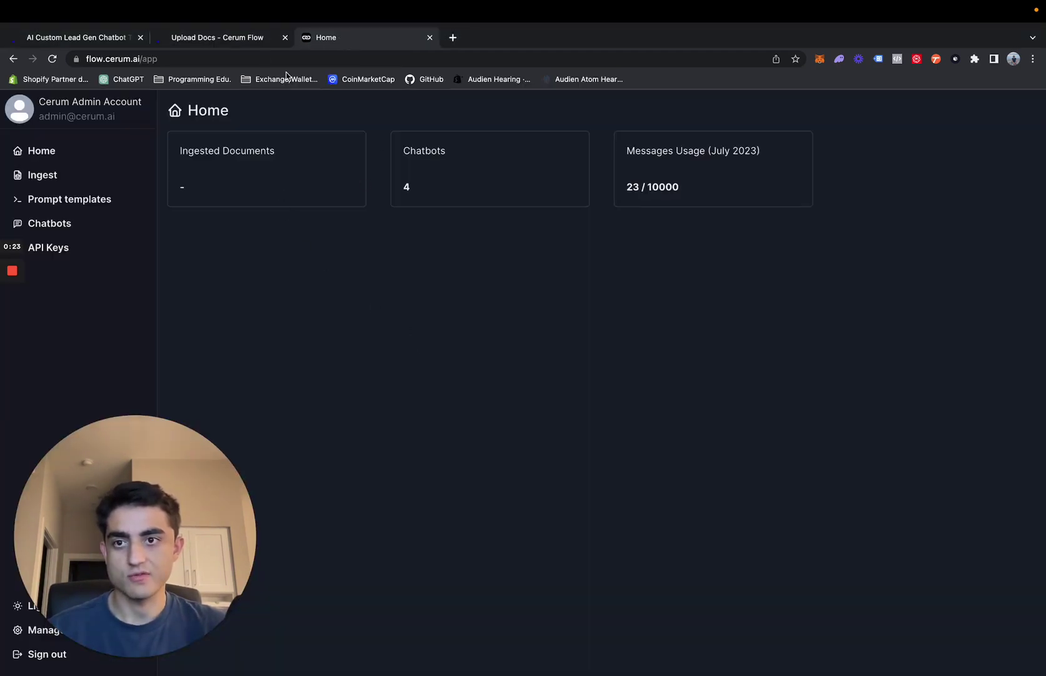
click(246, 39)
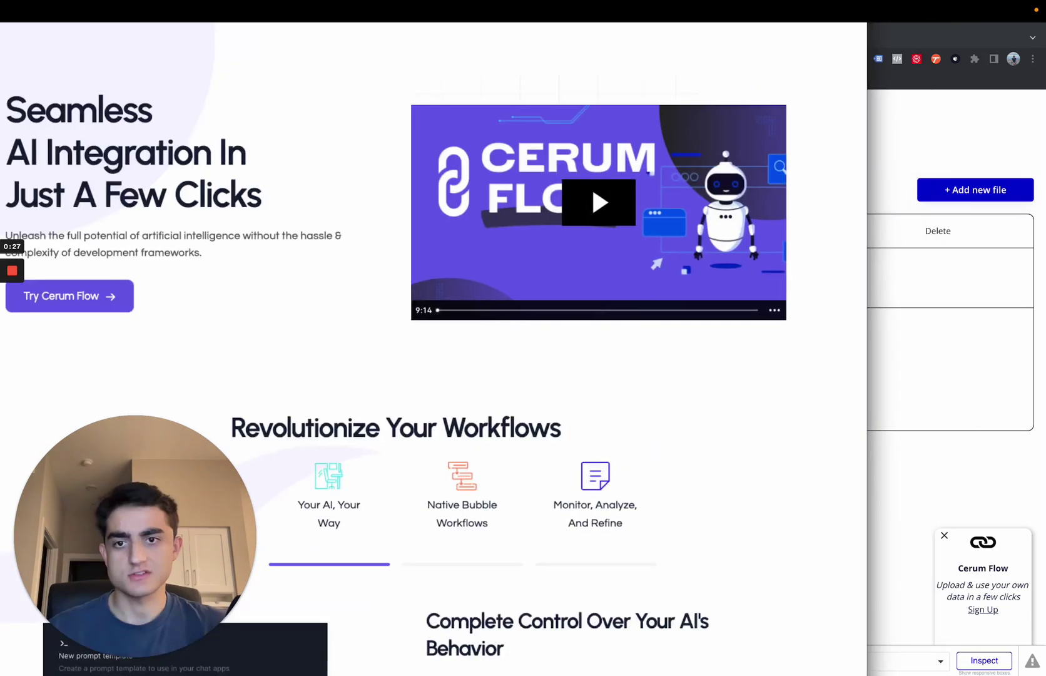
drag(591, 186, 519, 38)
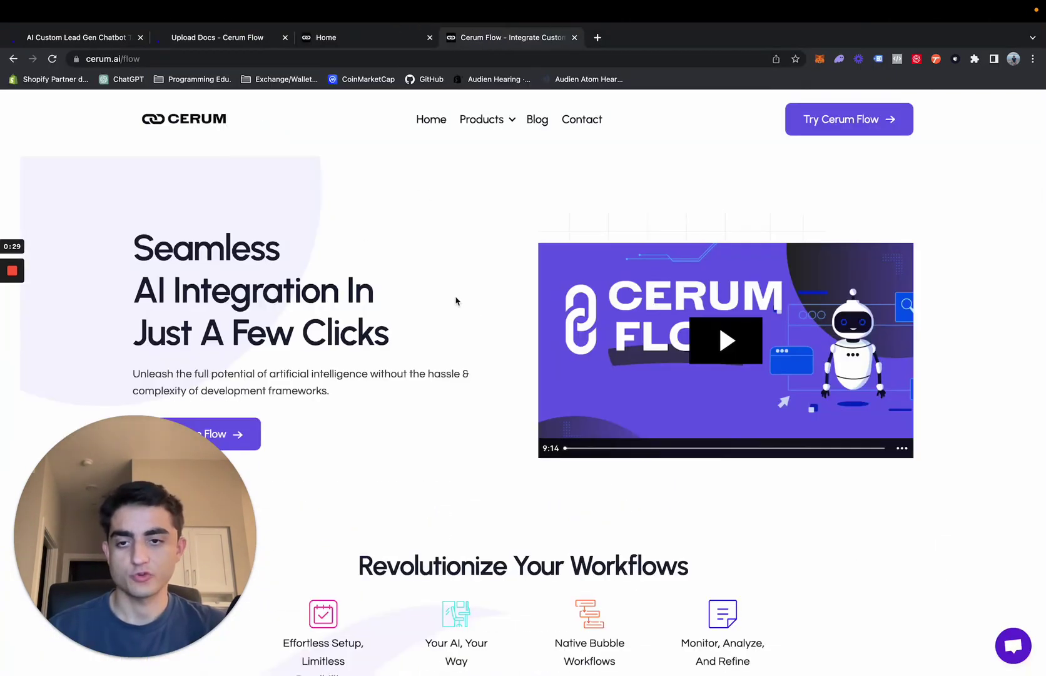
Read down the Cerum Flow page to the 'Sign Up Below' beta section
scroll(457, 313, down, 2)
scroll(518, 338, down, 3)
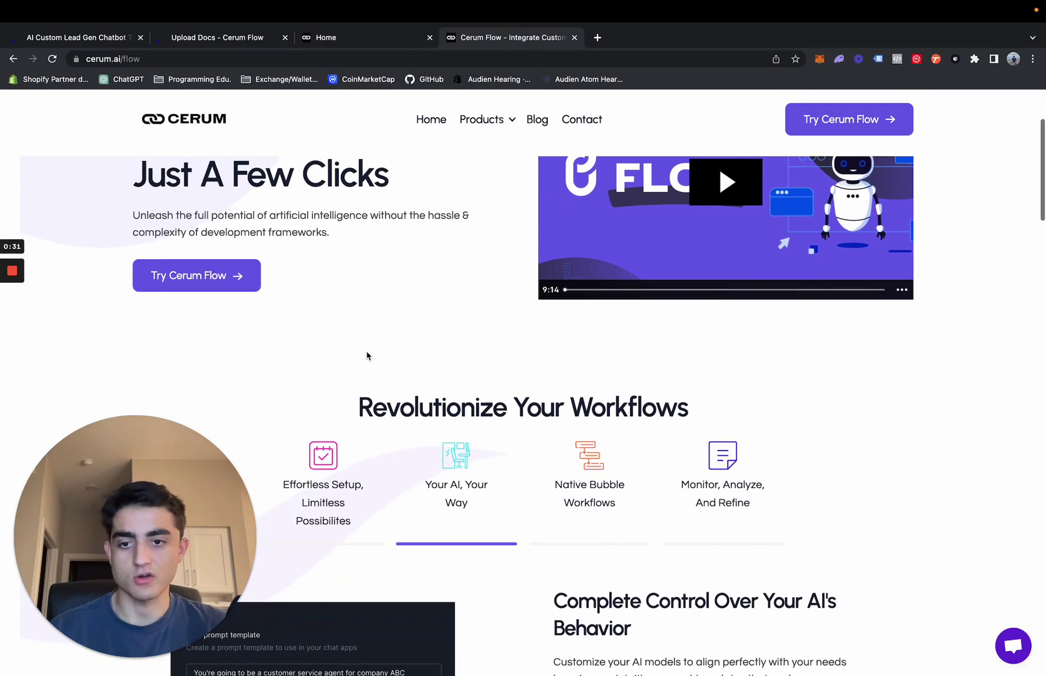
scroll(605, 434, down, 3)
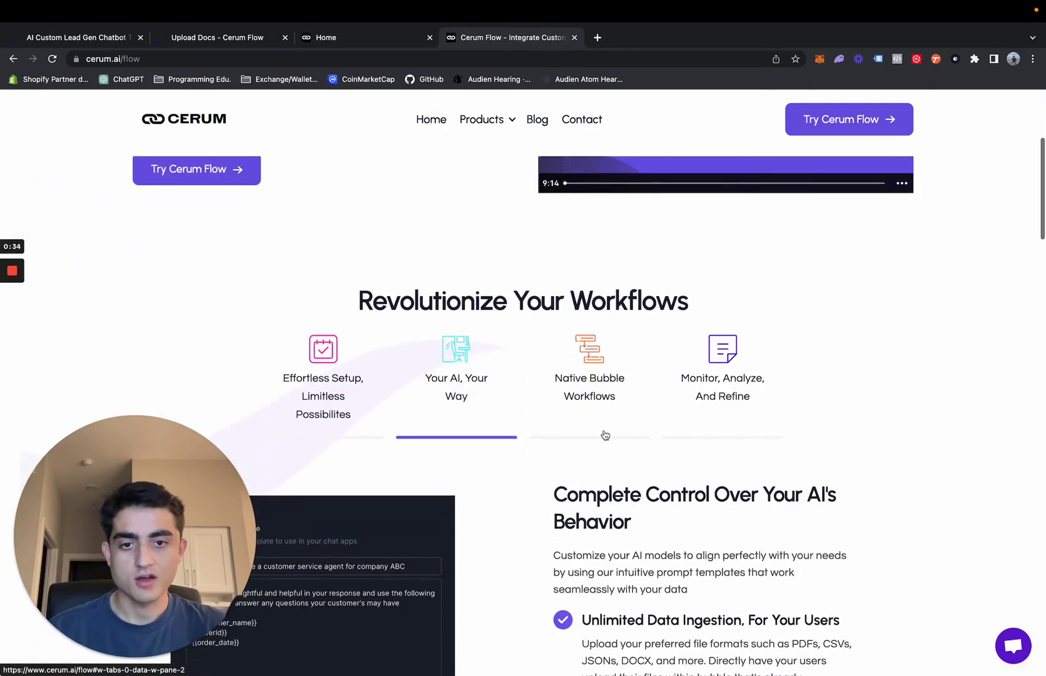
scroll(605, 435, down, 3)
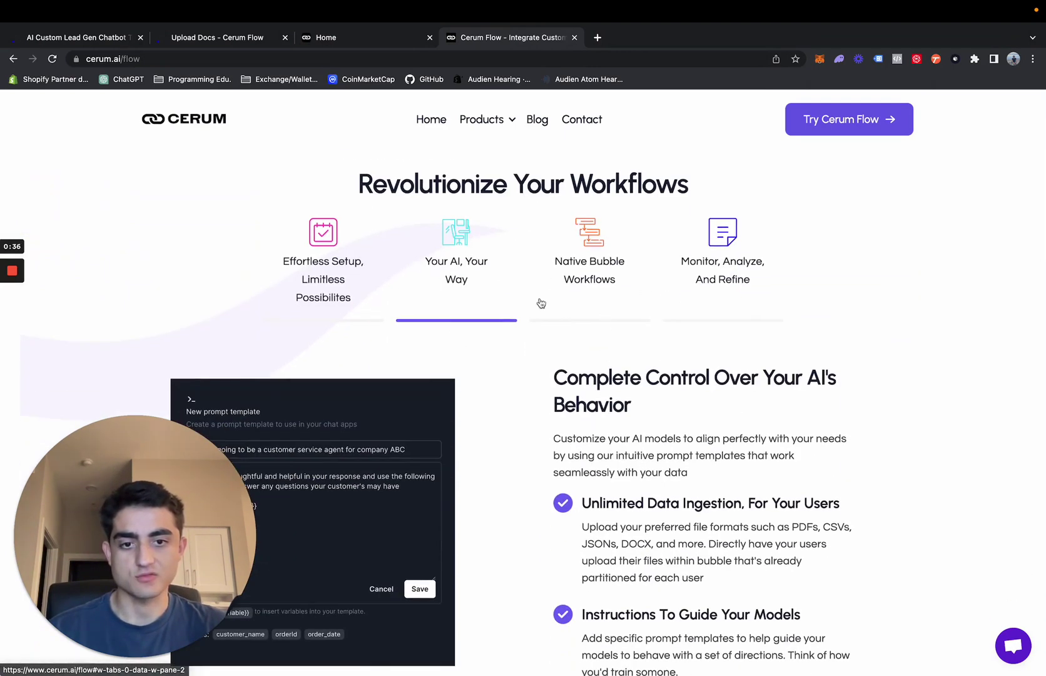
scroll(616, 445, down, 1)
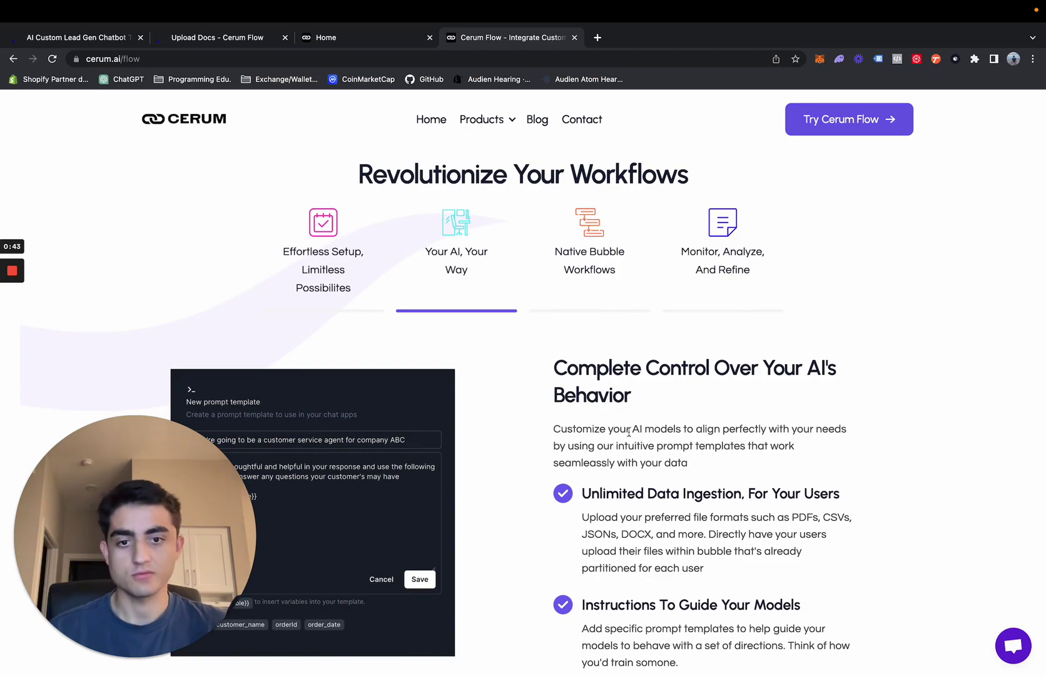
scroll(628, 432, down, 10)
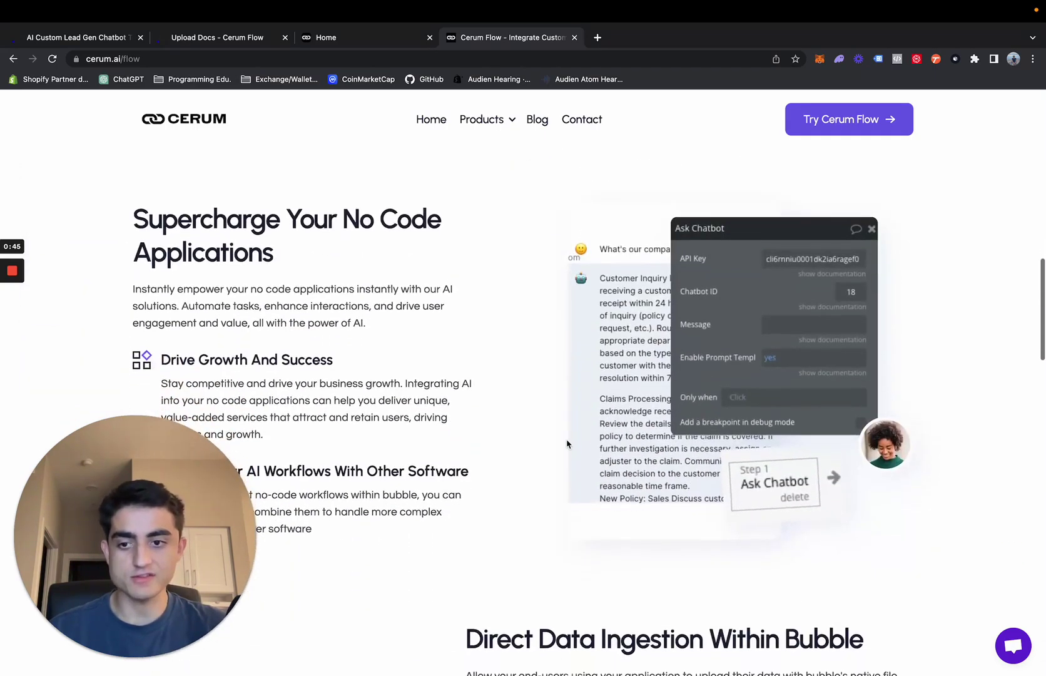
scroll(567, 444, down, 2)
scroll(544, 420, up, 2)
scroll(626, 435, down, 8)
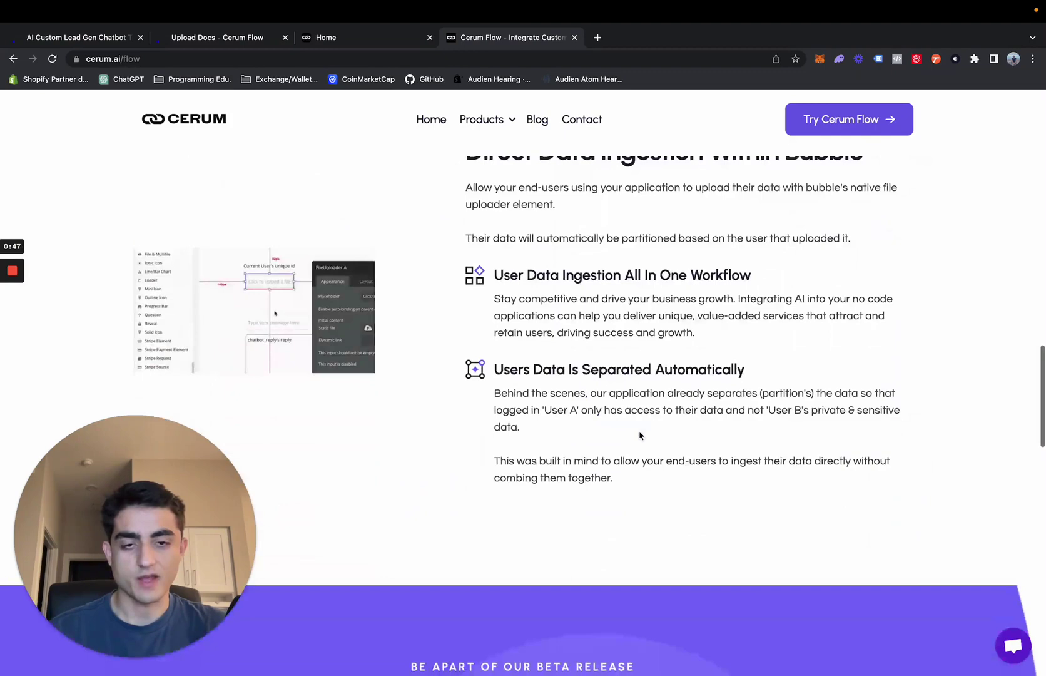
scroll(632, 425, up, 2)
scroll(581, 363, down, 3)
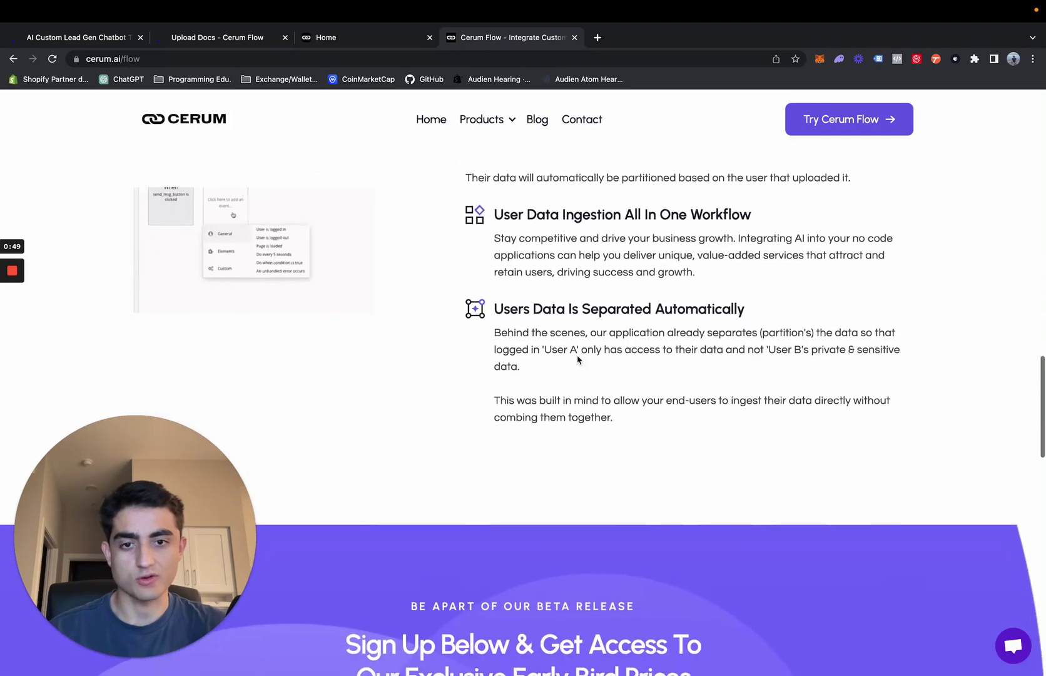
scroll(578, 359, down, 3)
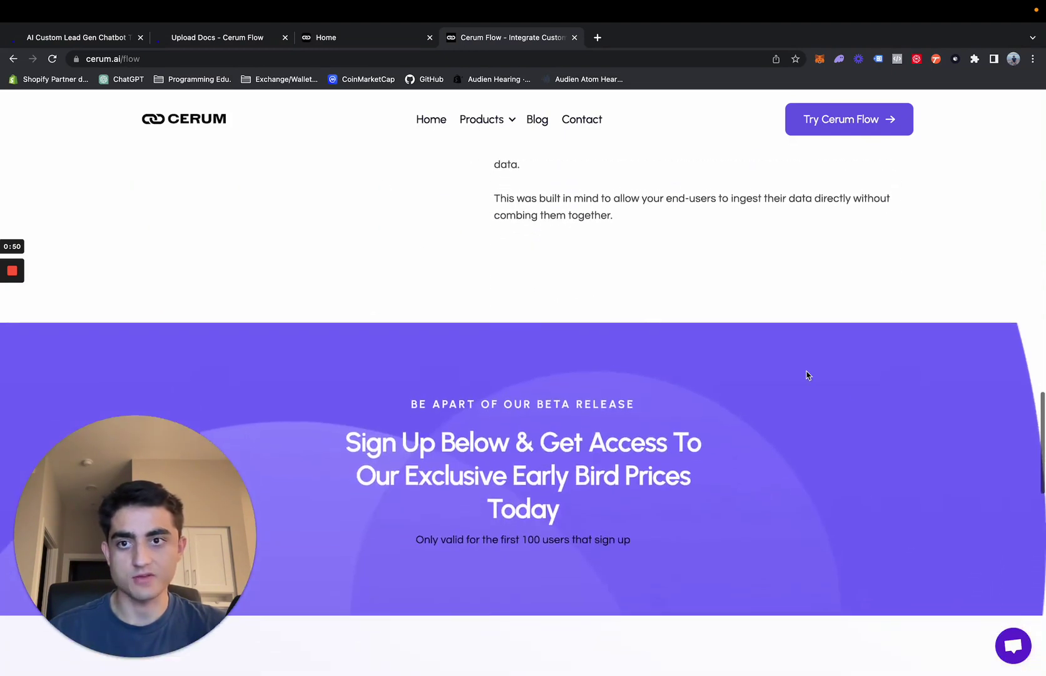
Review the AI Custom Lead Gen Chatbot listing's Free price, then return to the Cerum Flow page
click(76, 39)
click(574, 286)
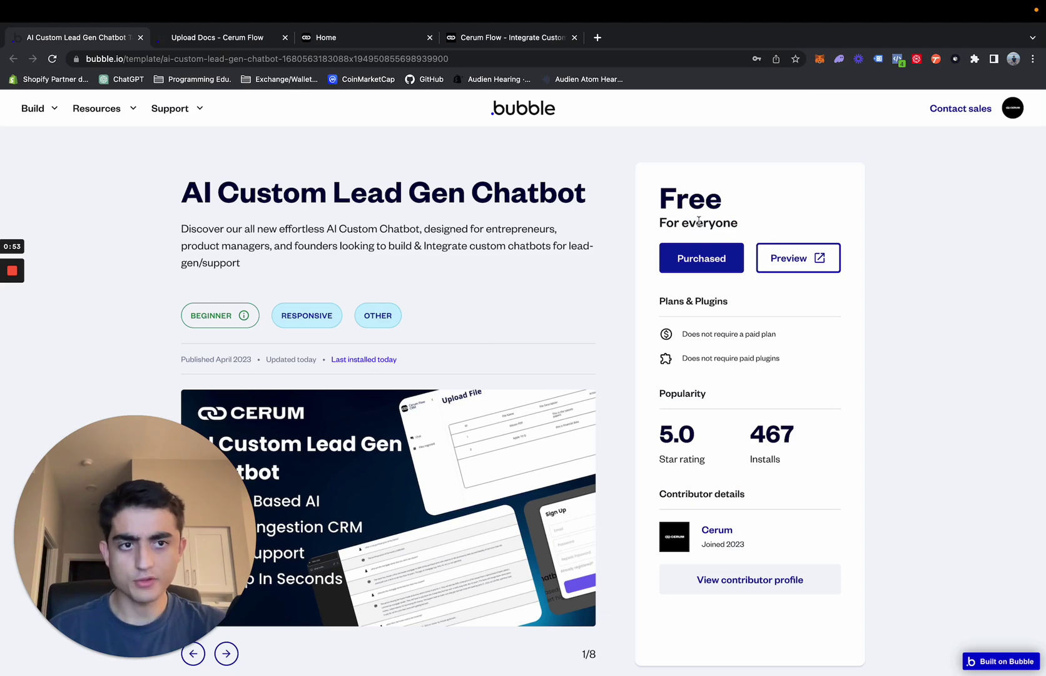
scroll(538, 268, down, 1)
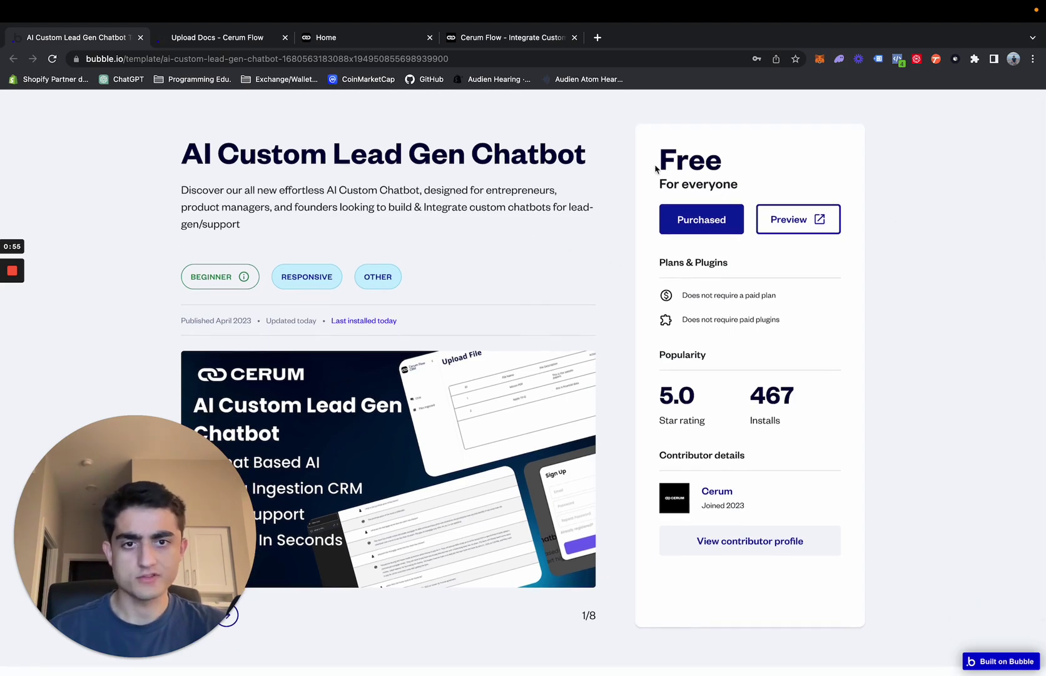
drag(657, 167, 738, 183)
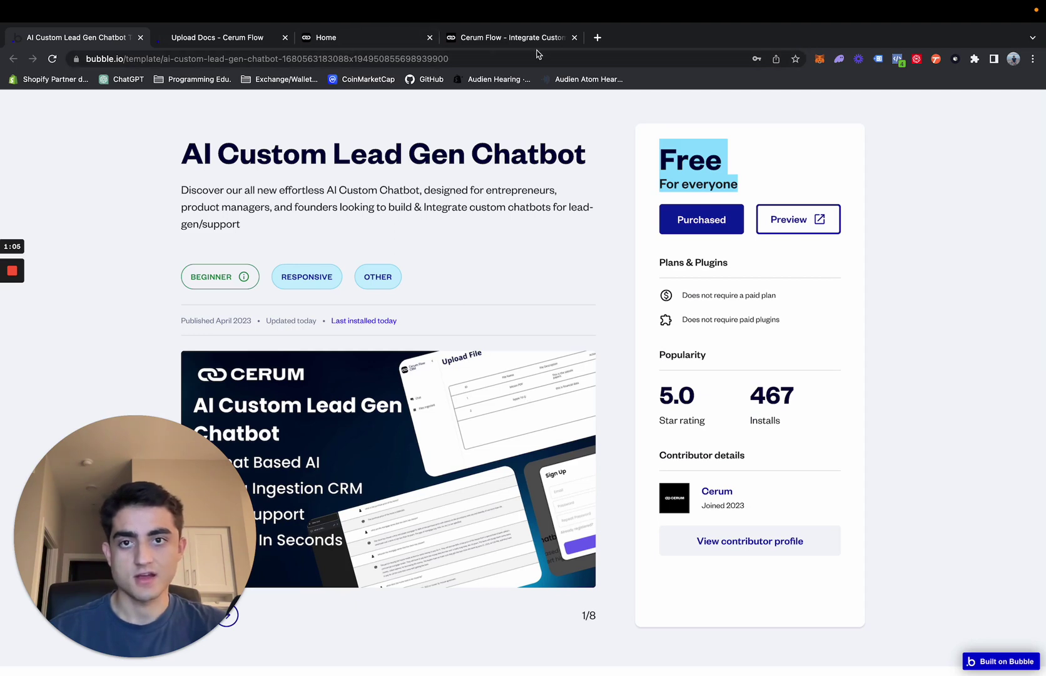
click(393, 42)
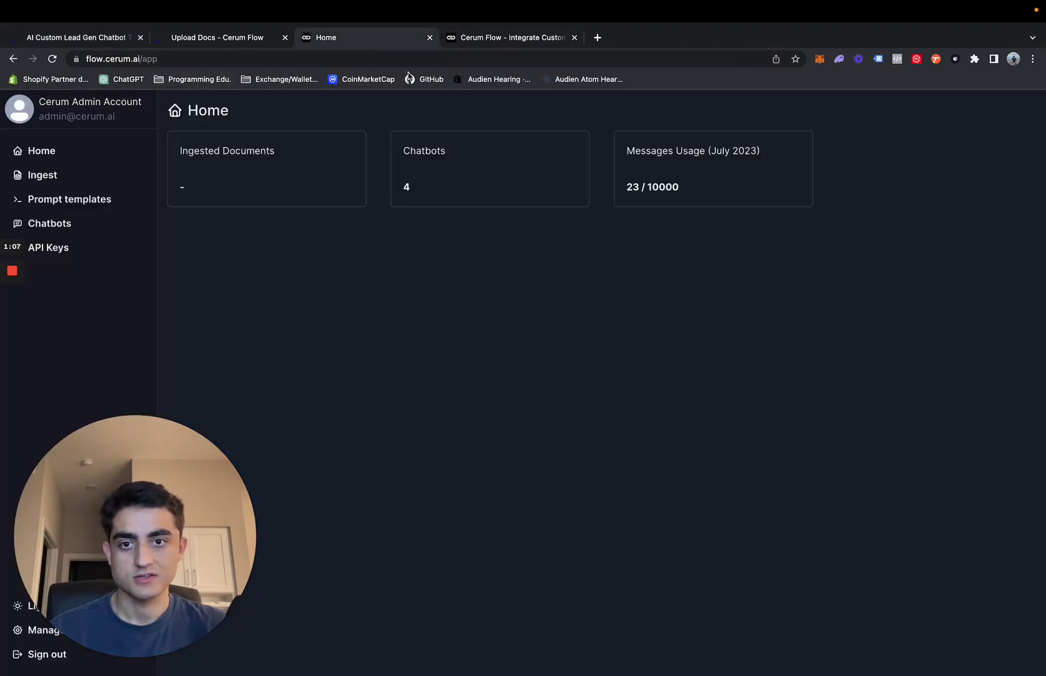
click(518, 39)
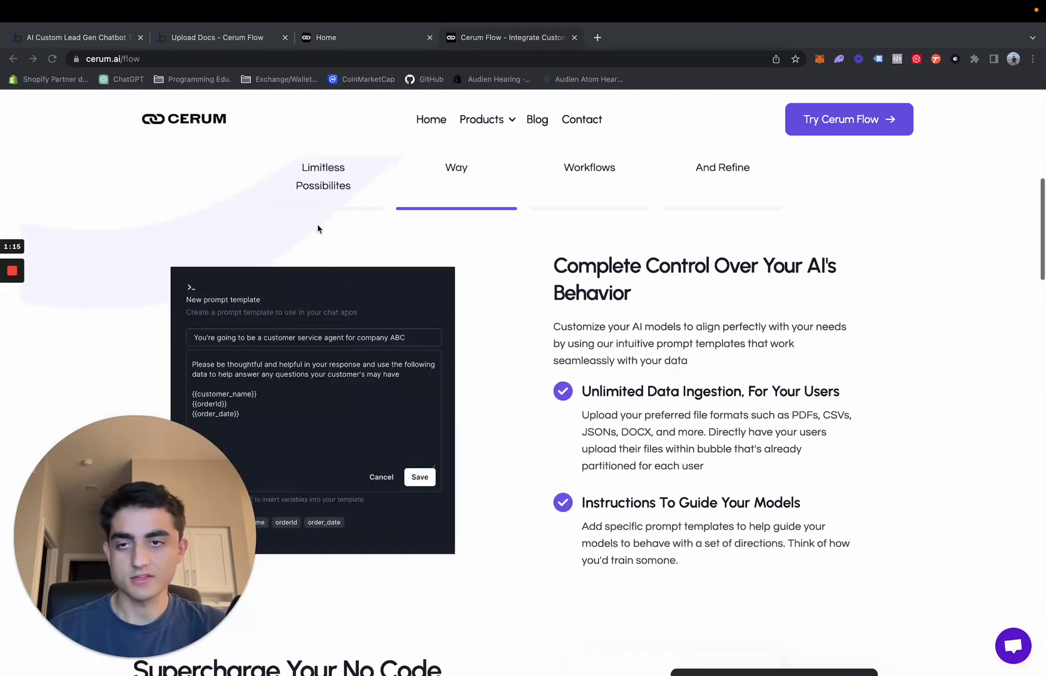
Check that Cerum Flow's Ingest list has no files, then bring up the 'Add a new file' form
click(215, 39)
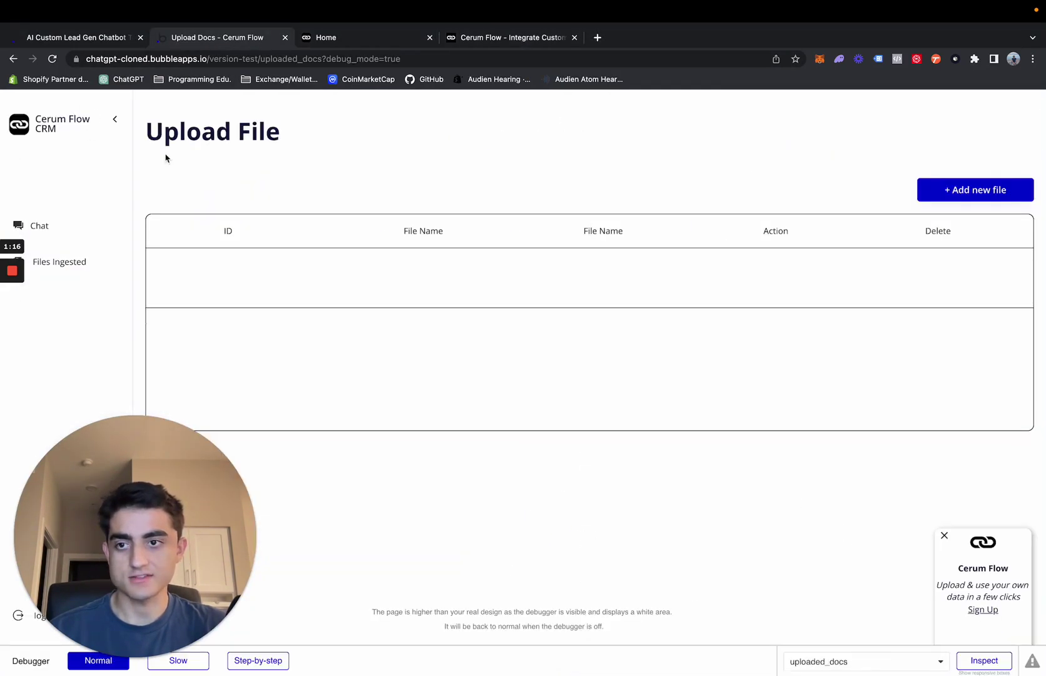
click(963, 204)
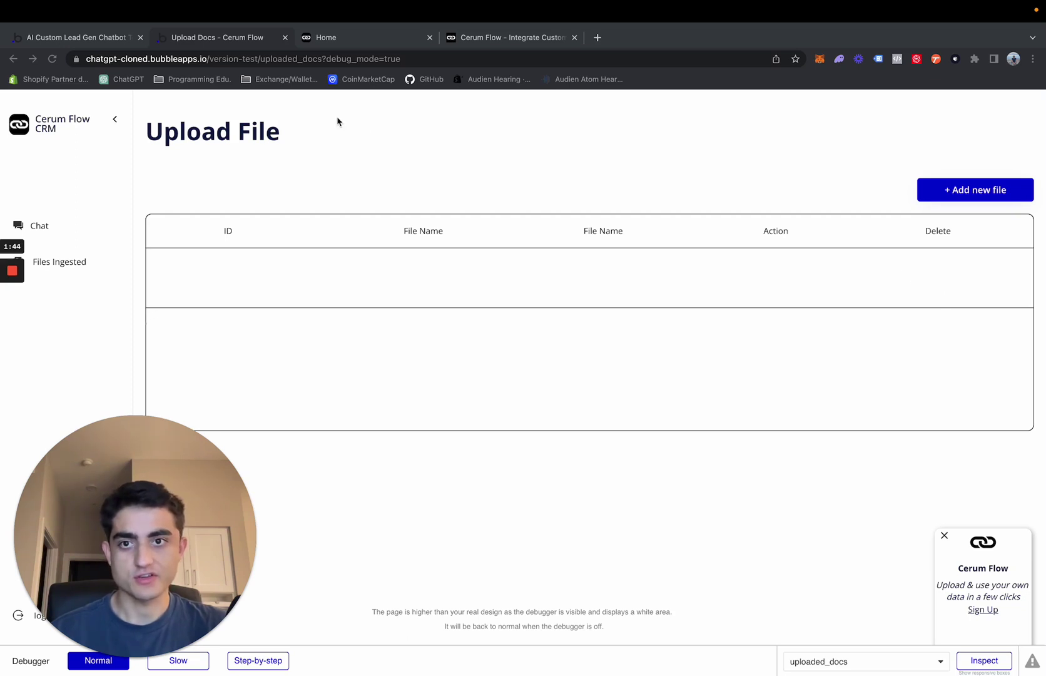
click(334, 39)
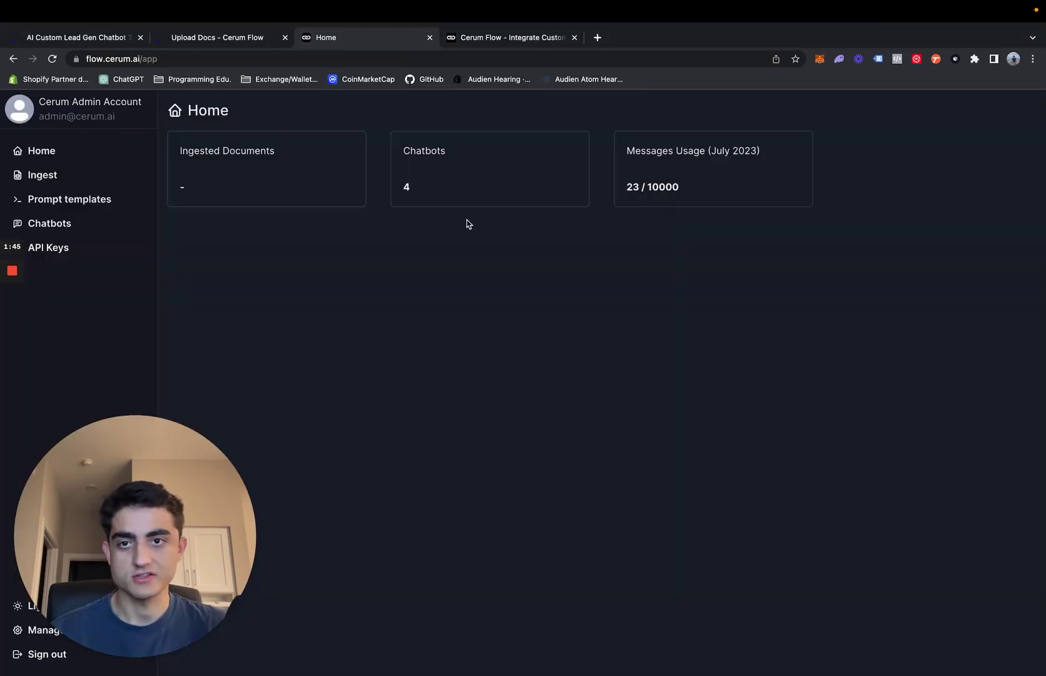
click(62, 177)
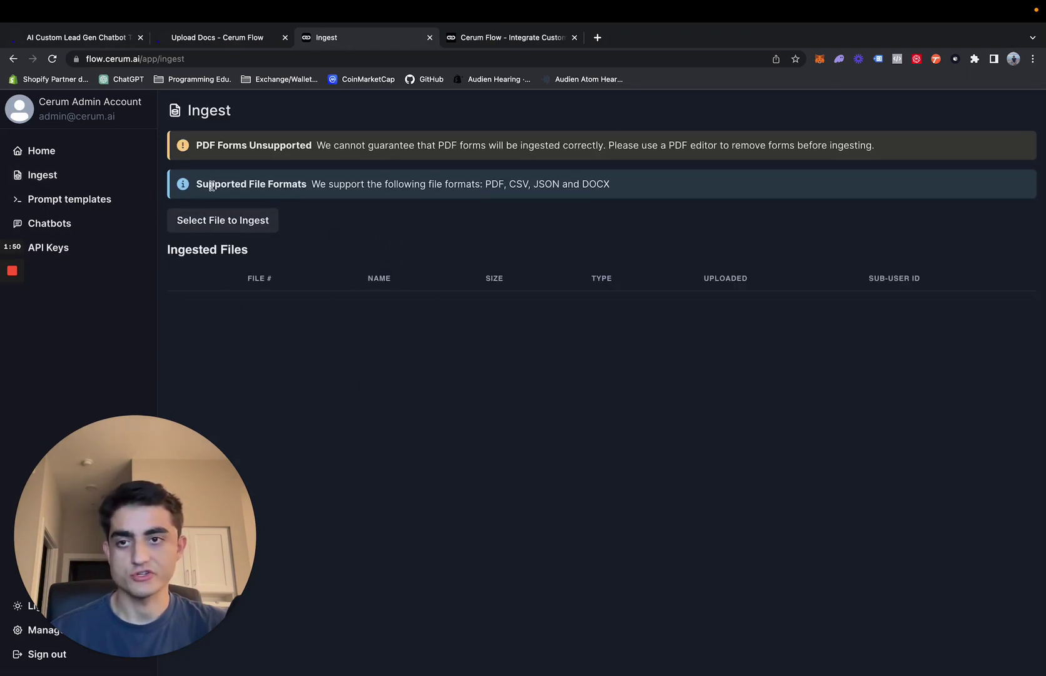
click(220, 38)
Enter title 'bitcoin' and description 'this is a file about the satoshi papers'
click(936, 190)
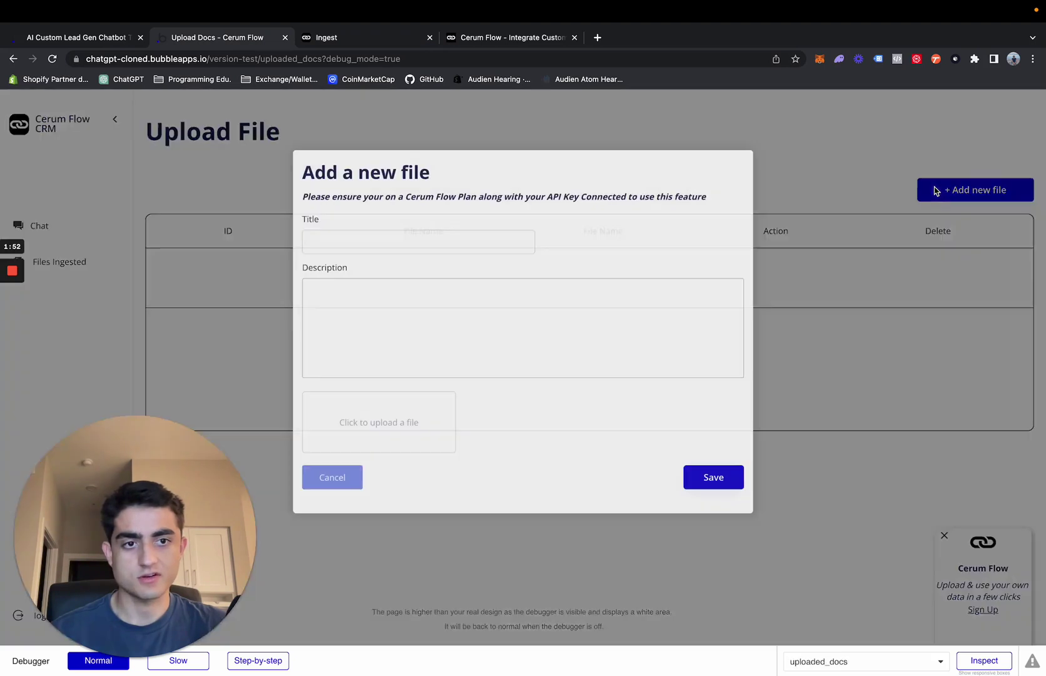
click(444, 241)
text(bit)
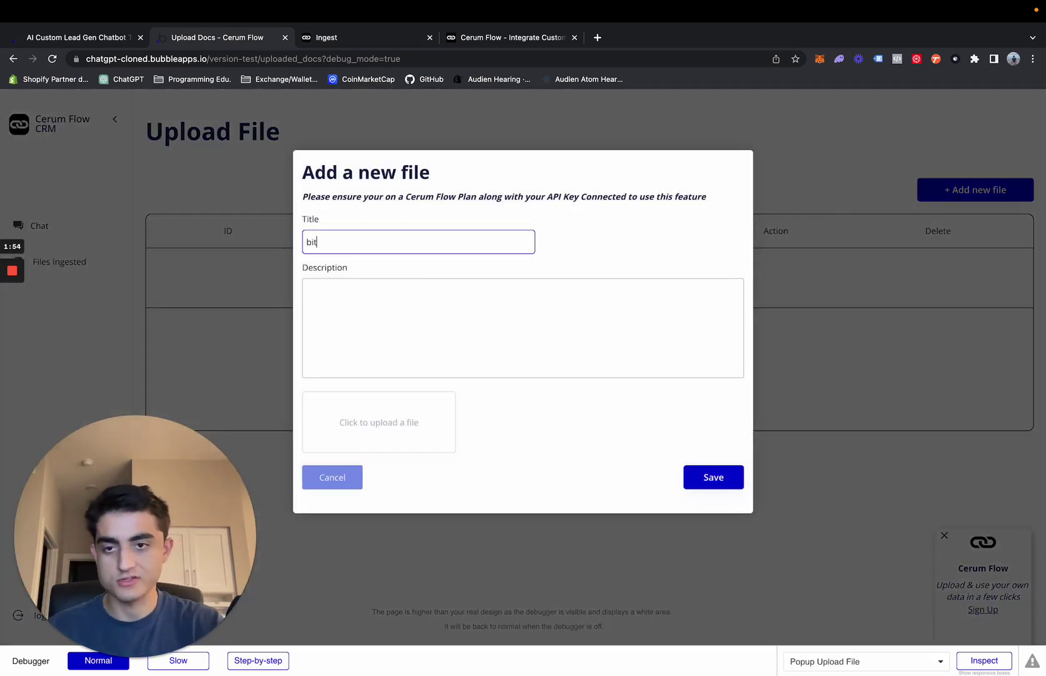
text(coin)
click(447, 295)
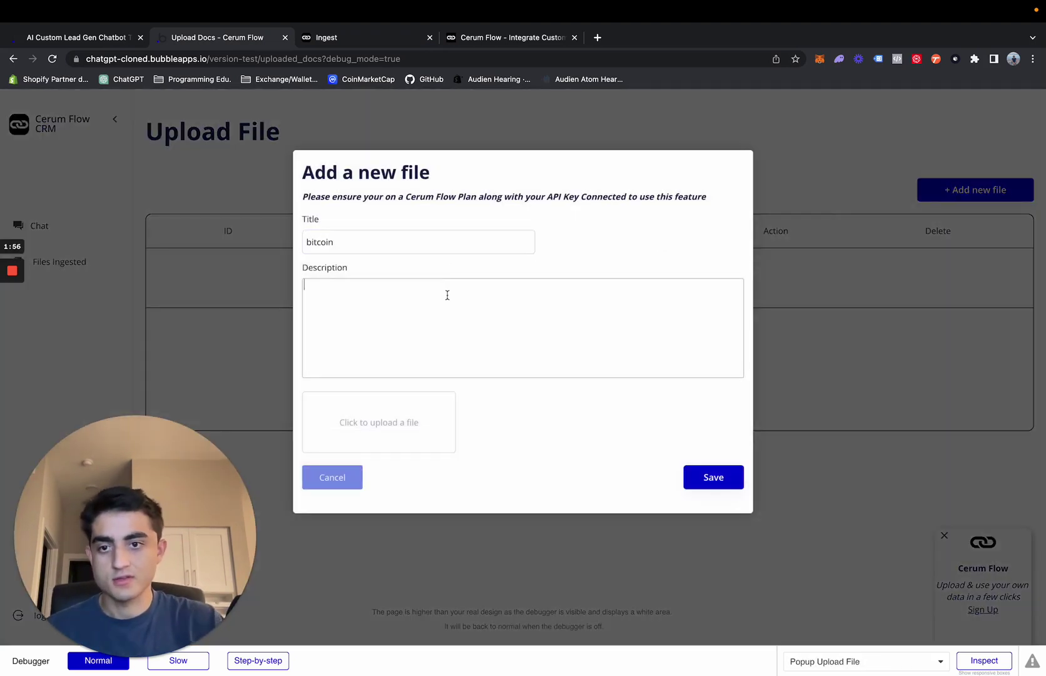
text(this is)
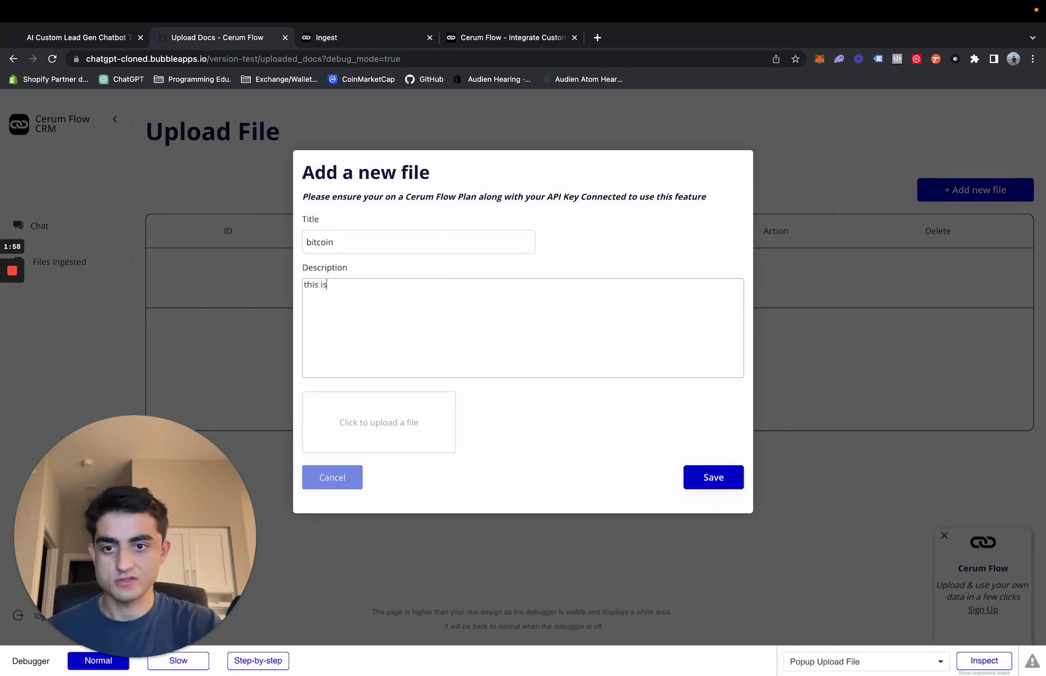
text( a file about)
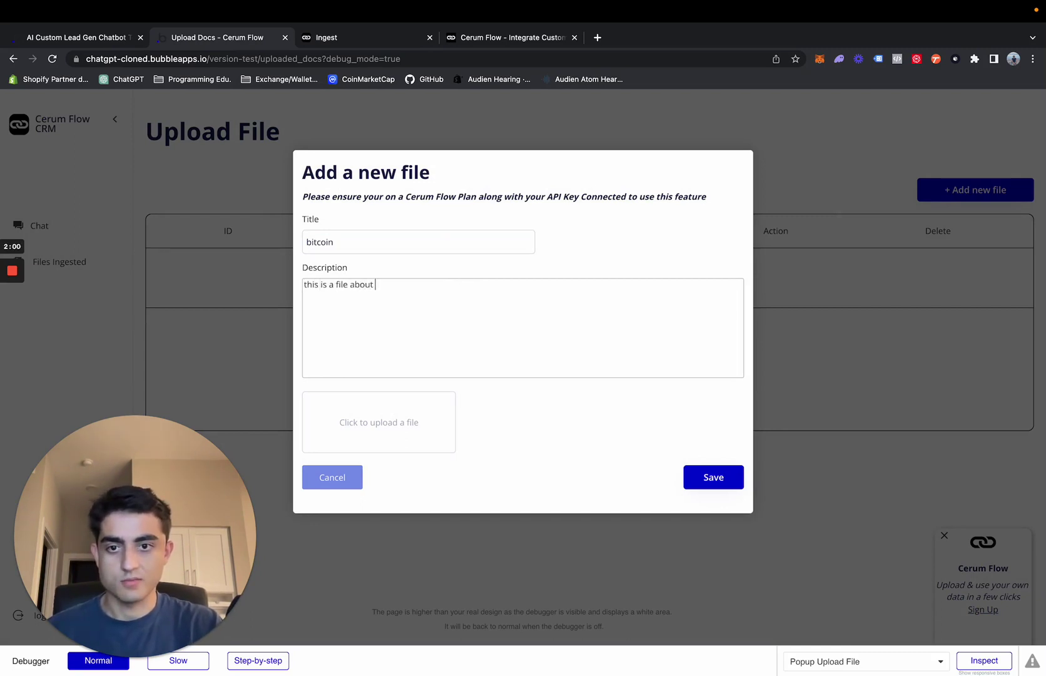
text( the satoshi papers)
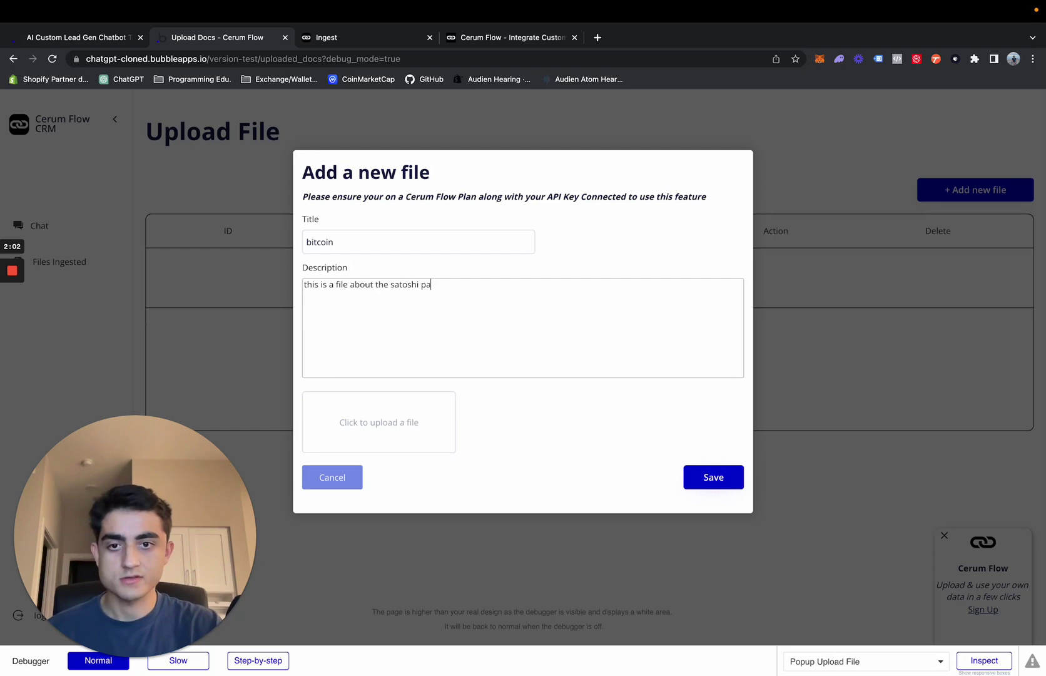
Attach bitcoin.pdf from the test-docs folder and save the new file record
click(438, 422)
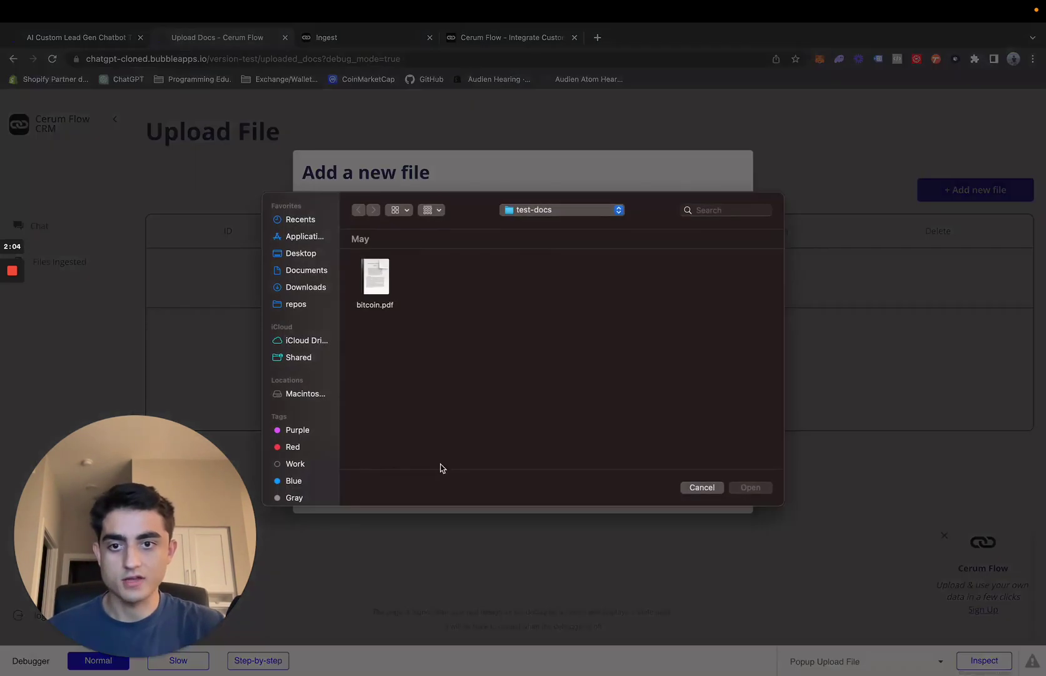
click(380, 287)
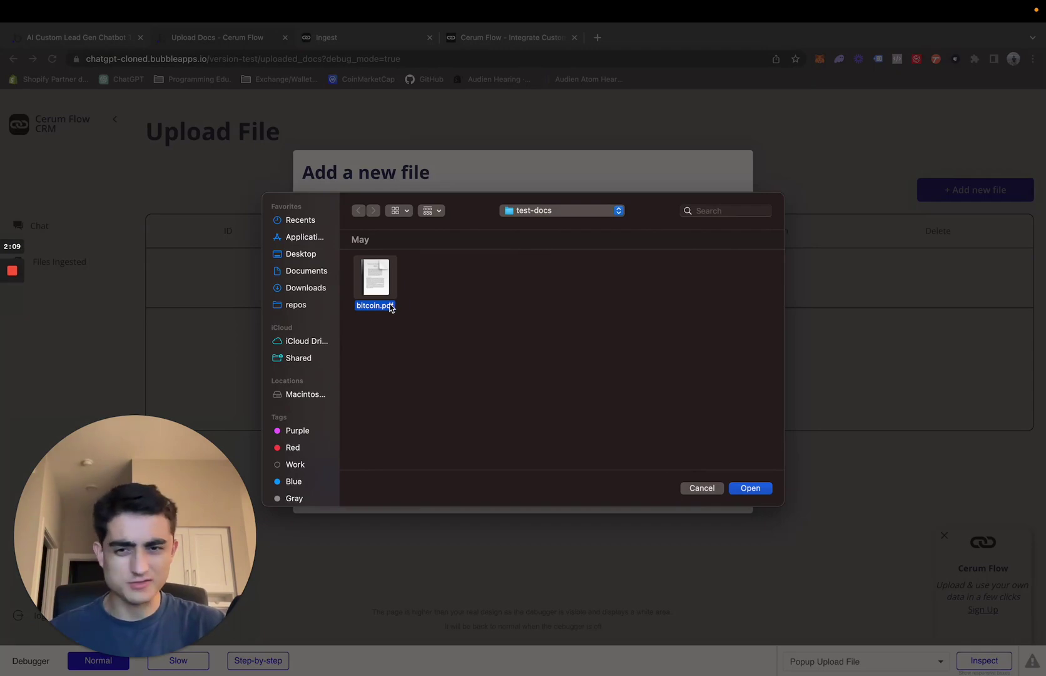
click(750, 488)
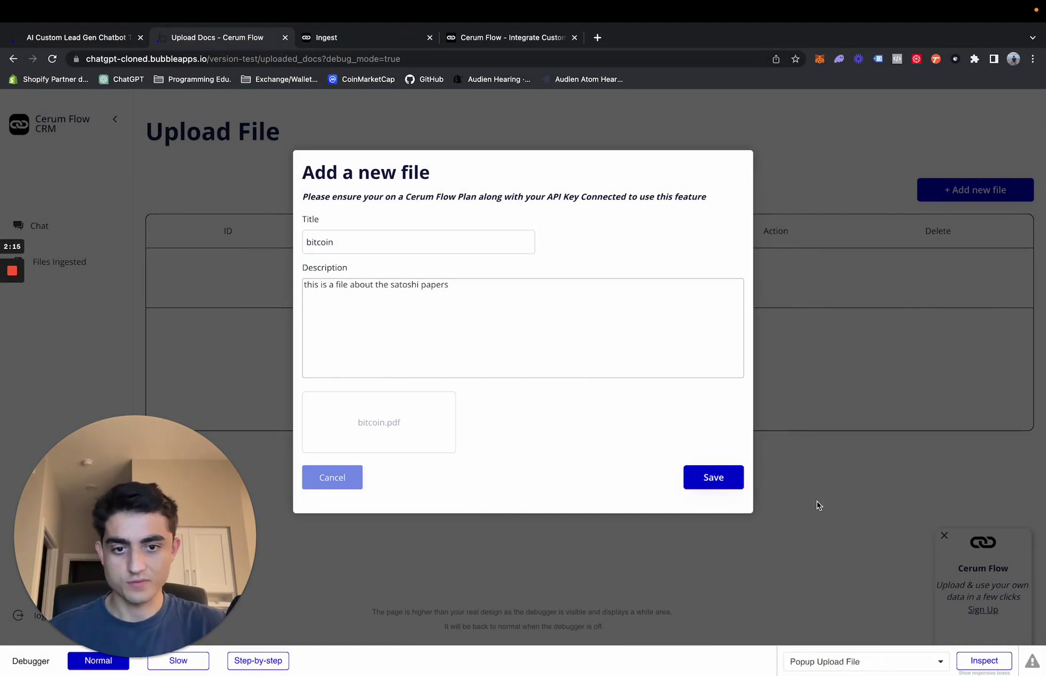
click(714, 484)
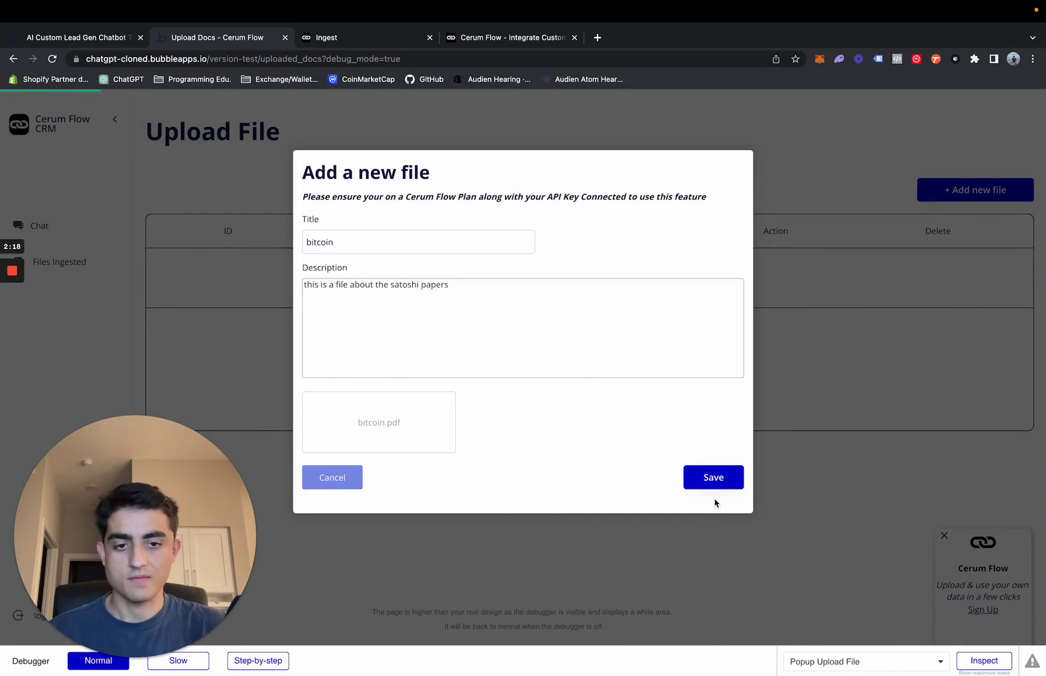
Save the file and highlight the new bitcoin.pdf row listed as ID 137
click(705, 479)
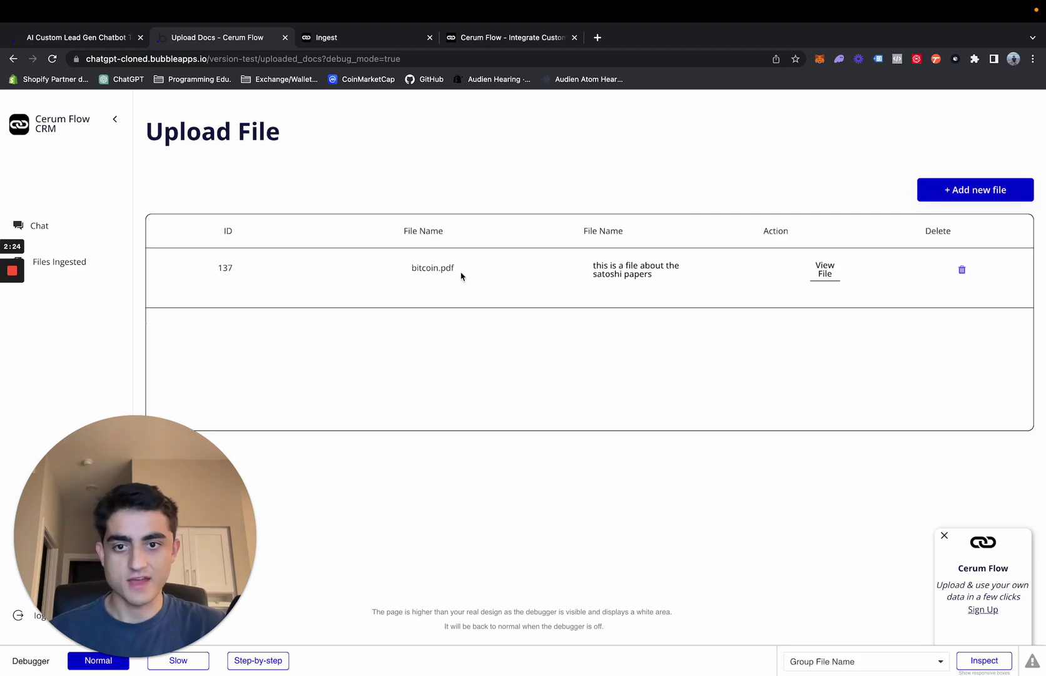
drag(400, 276, 469, 271)
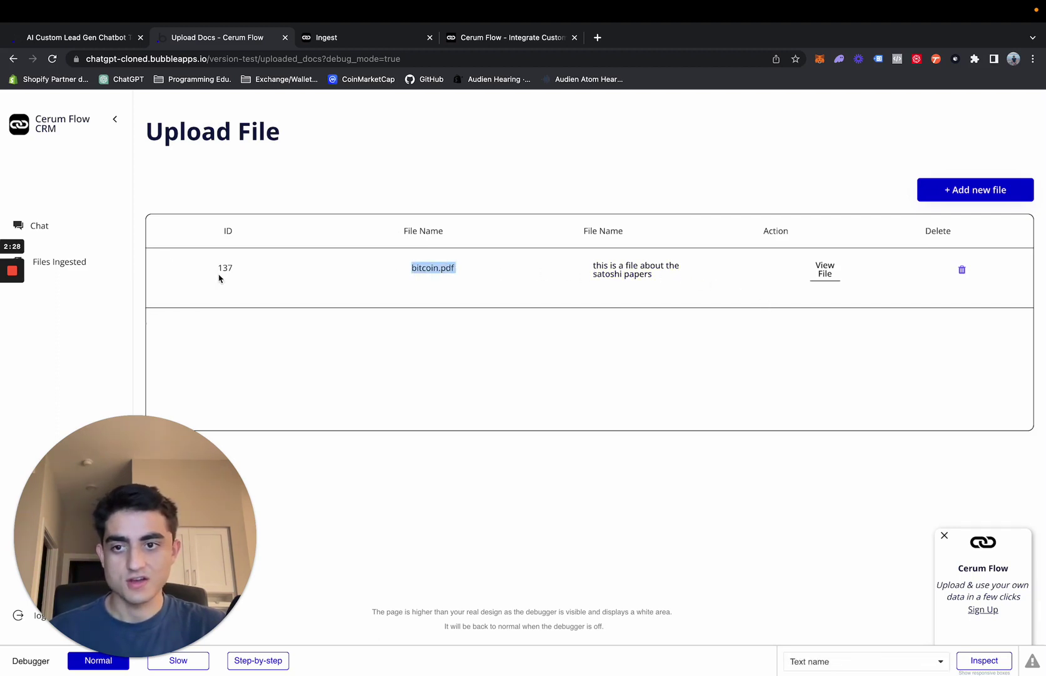
View bitcoin.pdf through page 3, then return to the Upload File page
click(816, 270)
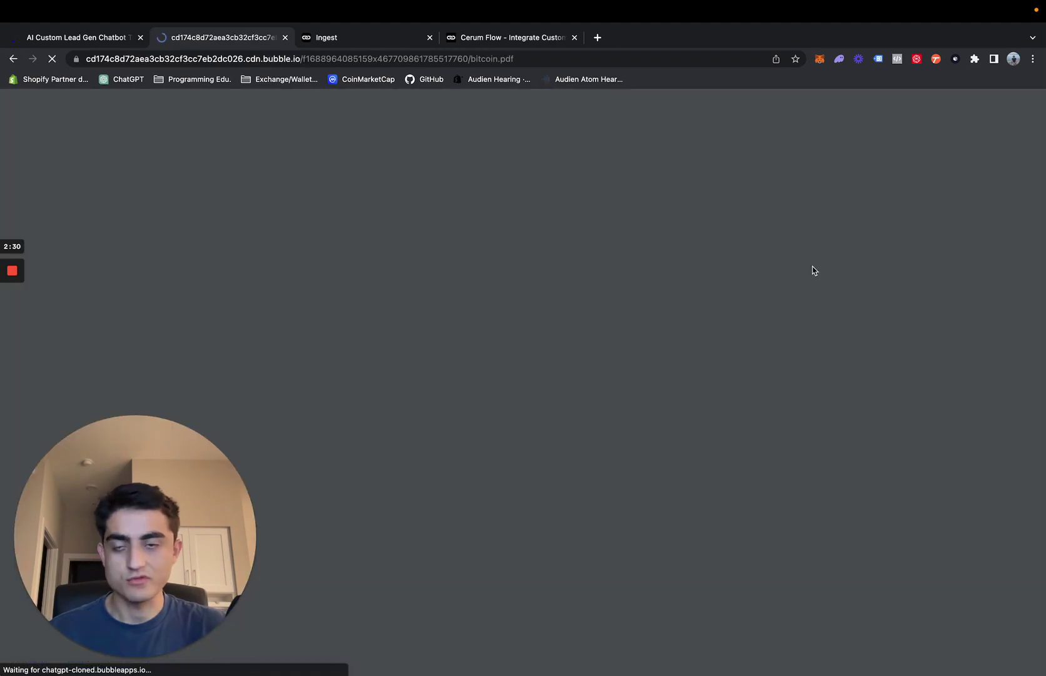
scroll(446, 328, down, 6)
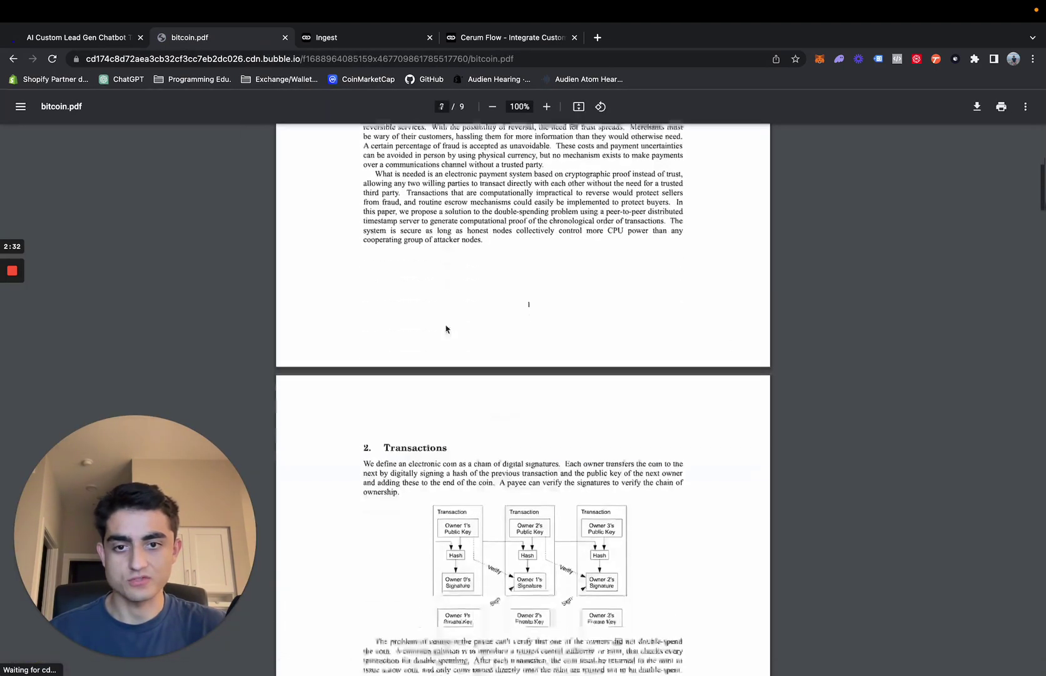
scroll(447, 328, down, 12)
key(super+bracketleft)
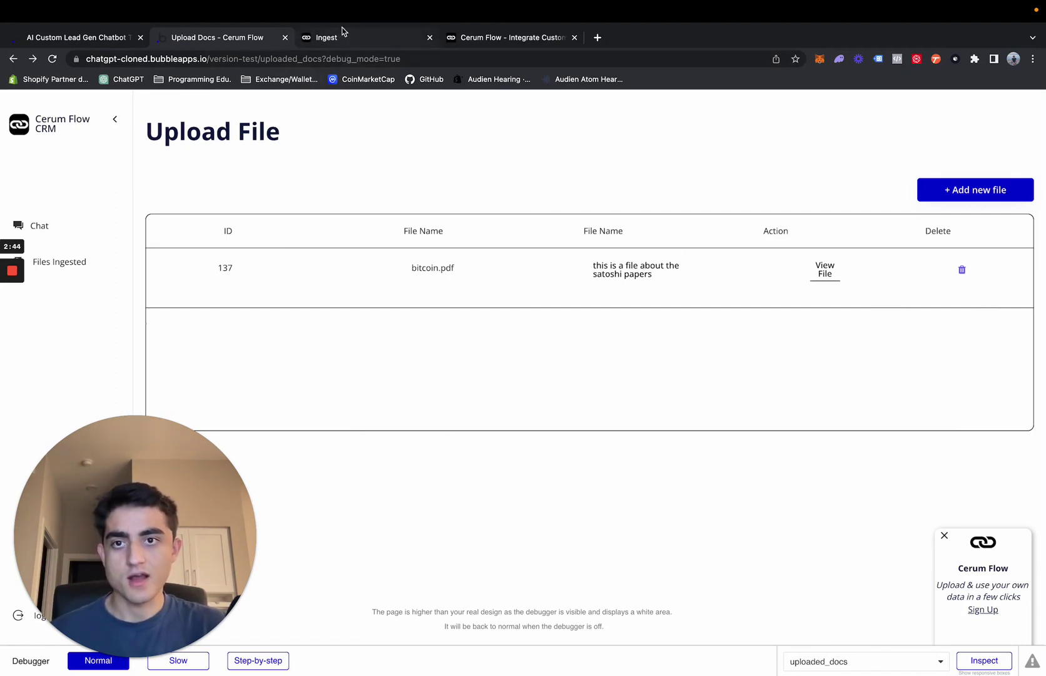
Reload Cerum Flow's Ingest page and check bitcoin.pdf is listed as file 137, 184 kB, with its sub-user ID
click(350, 40)
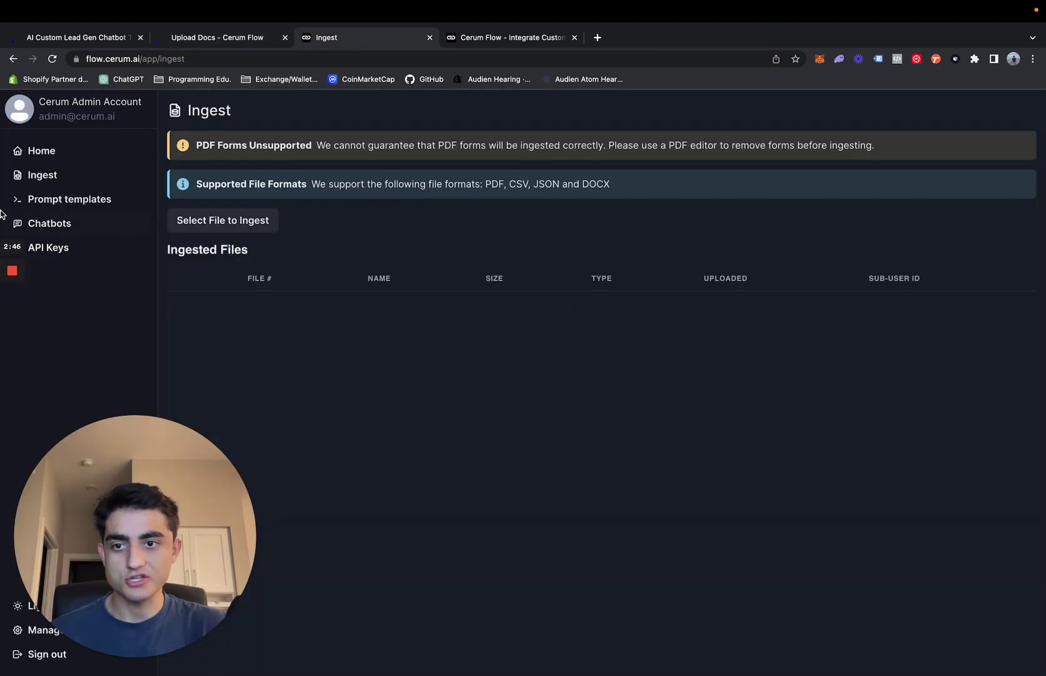
click(52, 59)
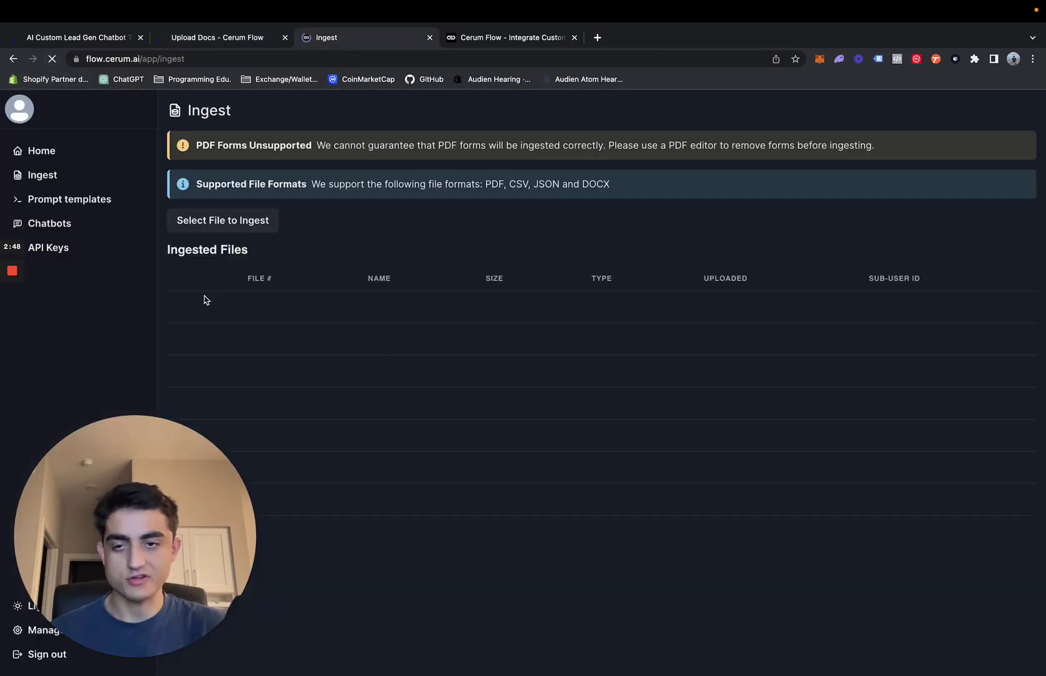
drag(310, 314, 768, 311)
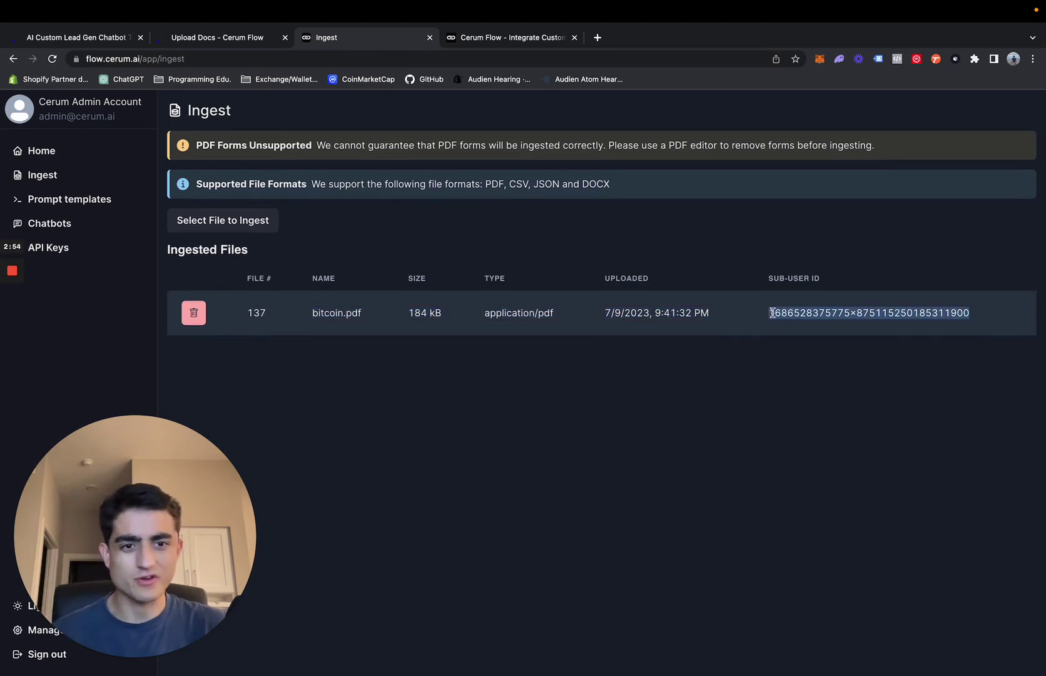
click(769, 313)
drag(766, 313, 992, 320)
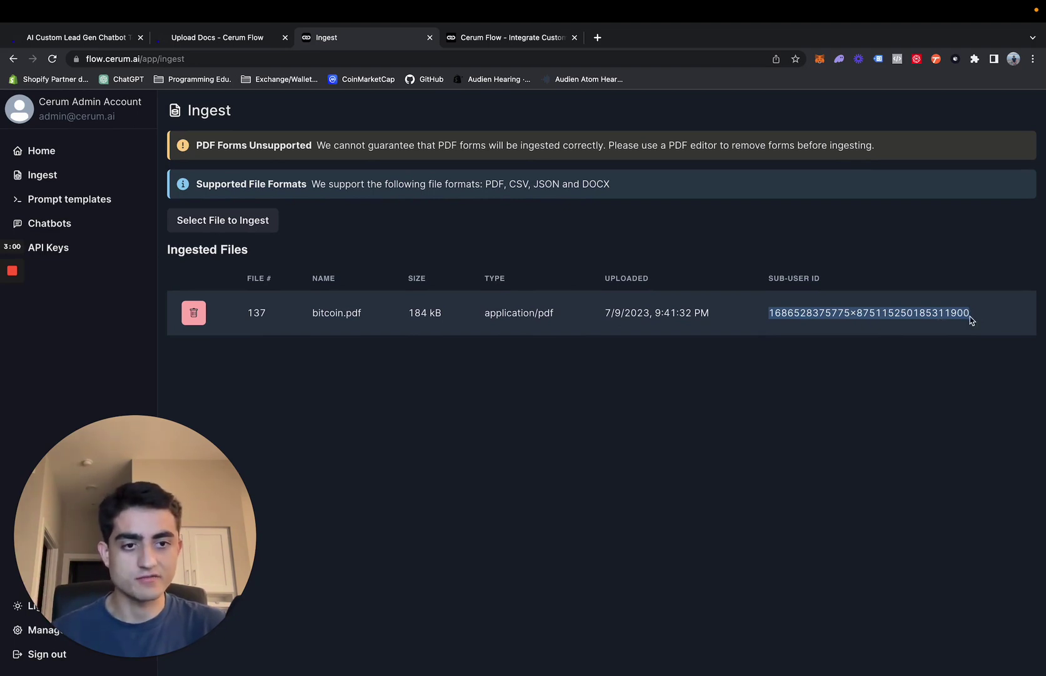
Ask the Cerum AI chatbot 'what is proof of work' and highlight its hashing-based answer
click(215, 38)
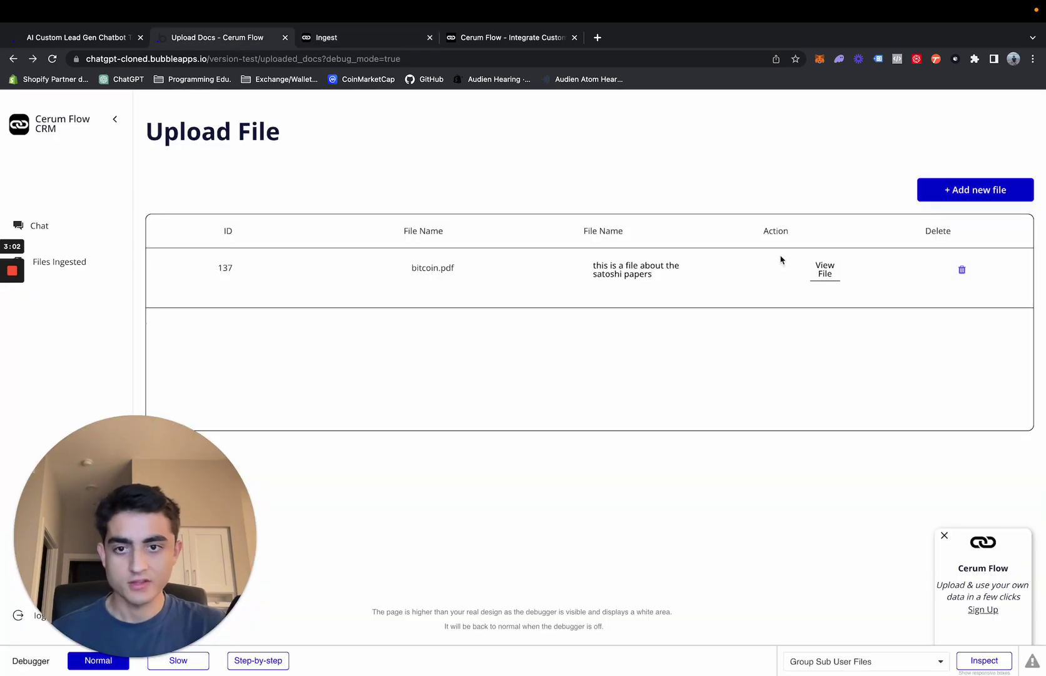
click(44, 225)
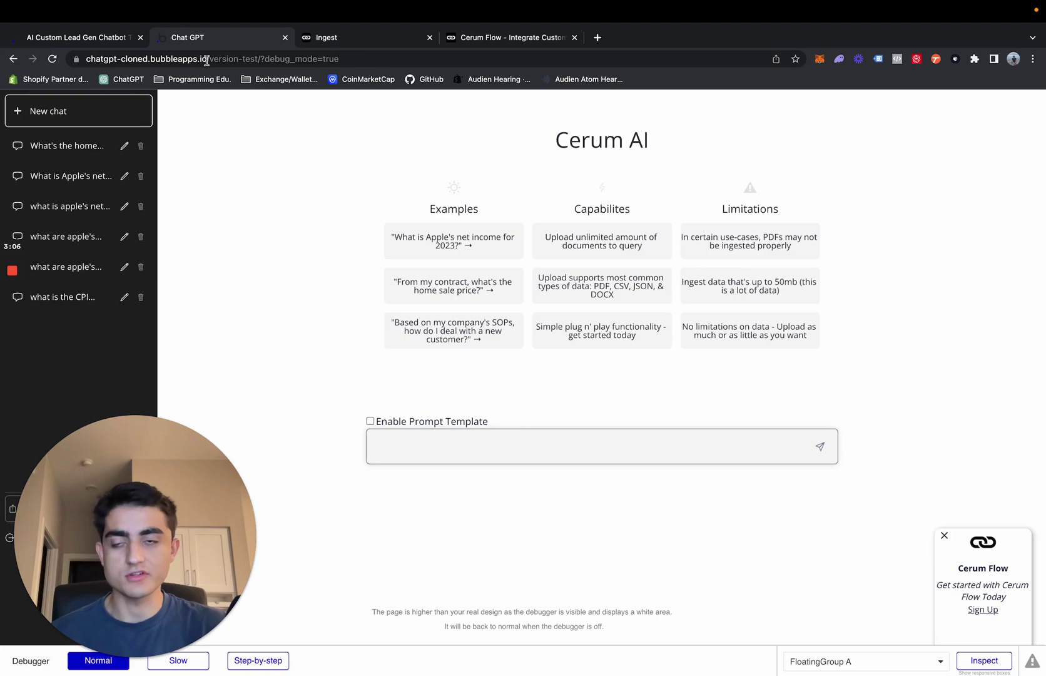
click(485, 446)
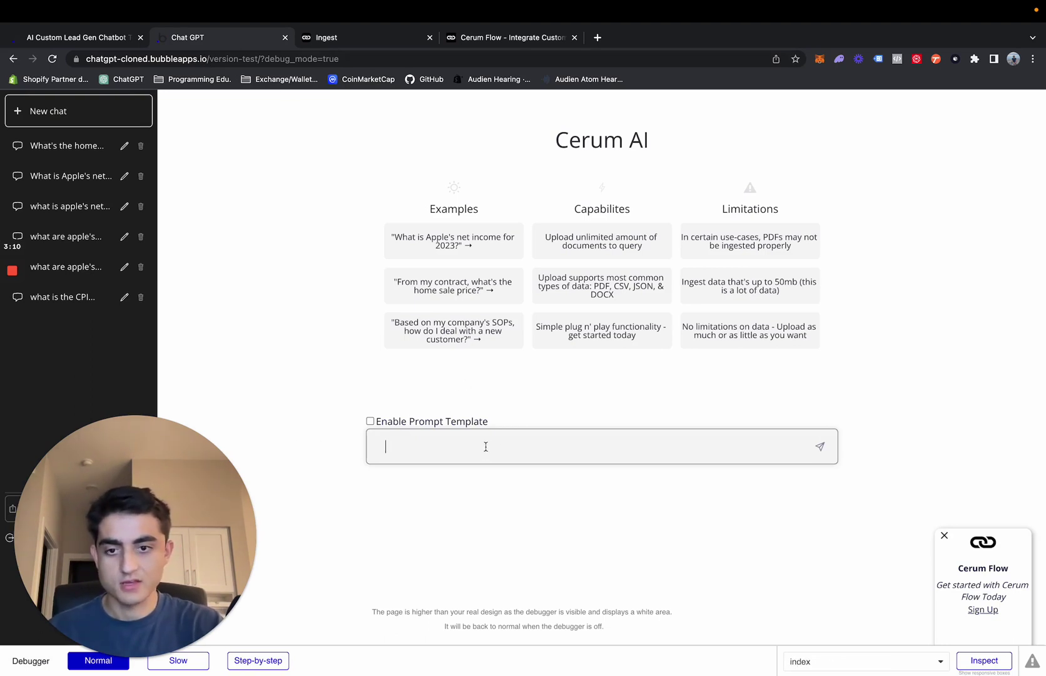
text(what is proof of )
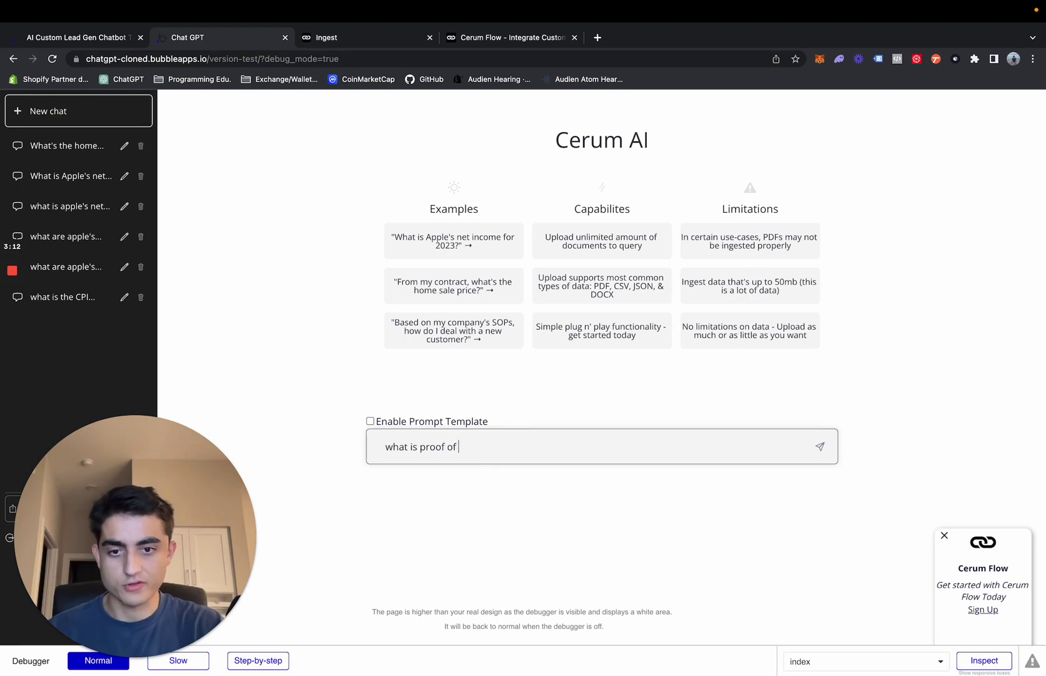
text(work?)
key(Return)
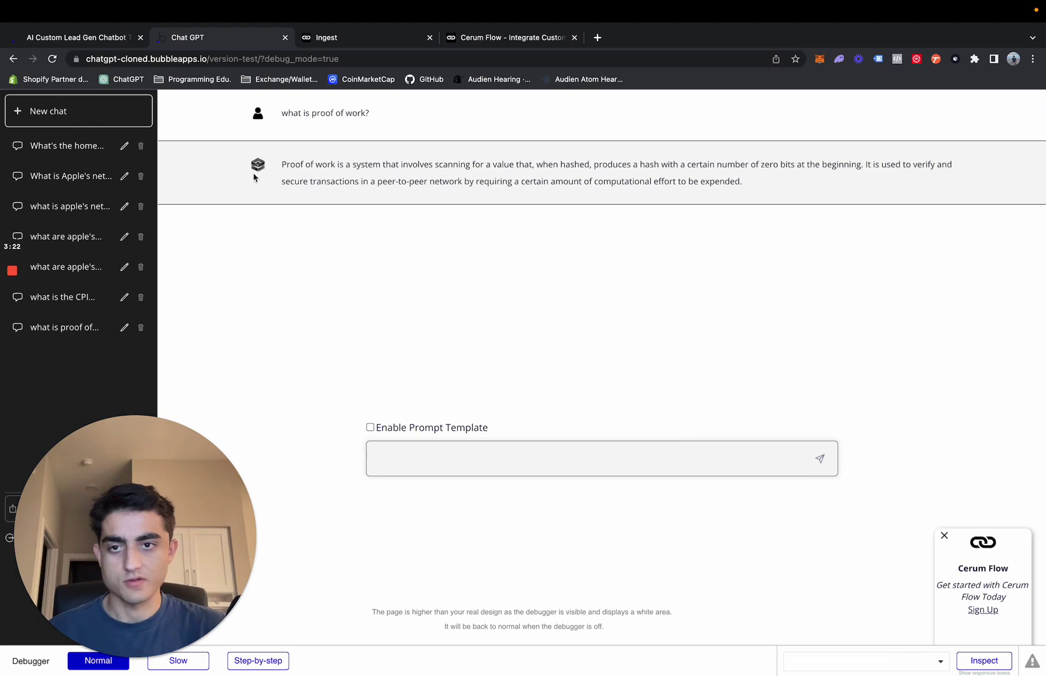
drag(282, 164, 741, 182)
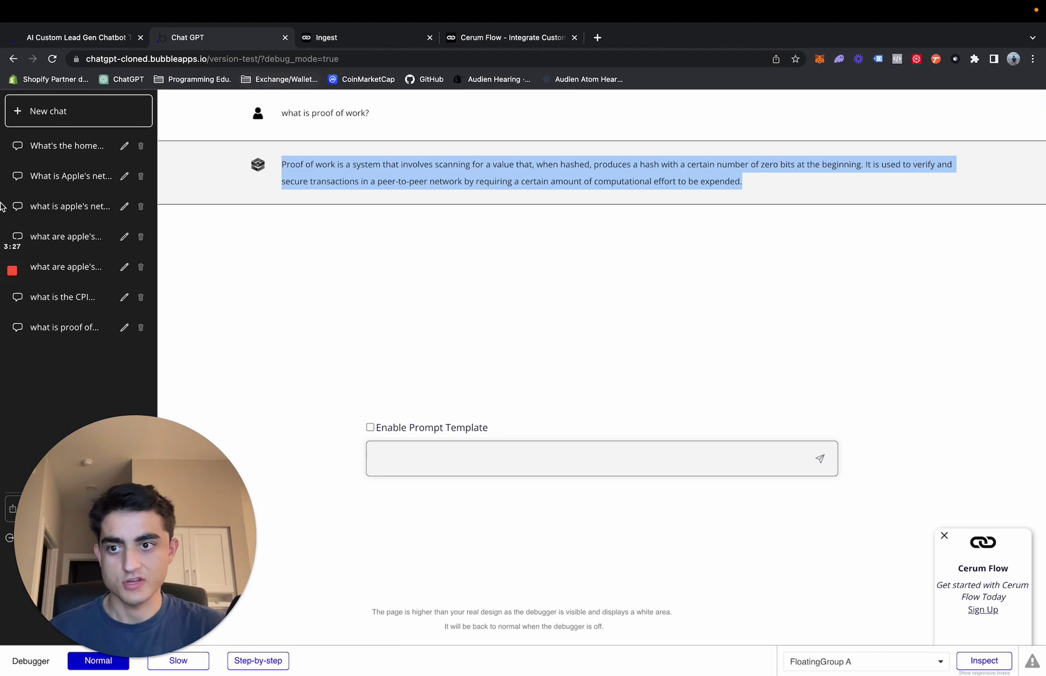
click(52, 495)
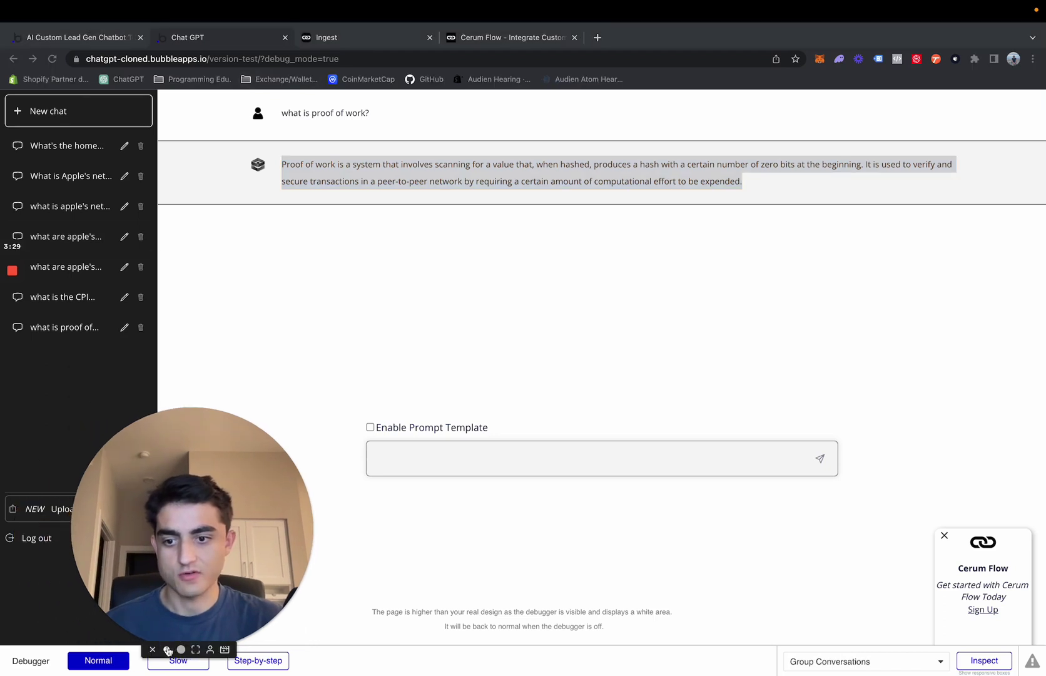
Reopen bitcoin.pdf from the uploaded files and page through to section 6 on page 4
click(52, 508)
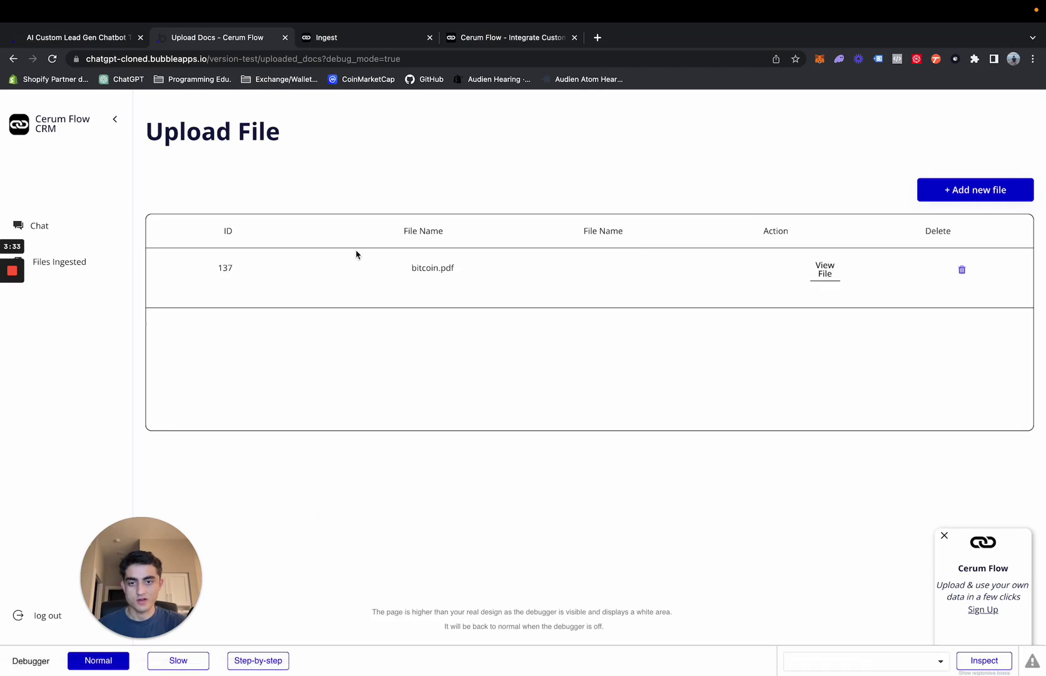
click(818, 273)
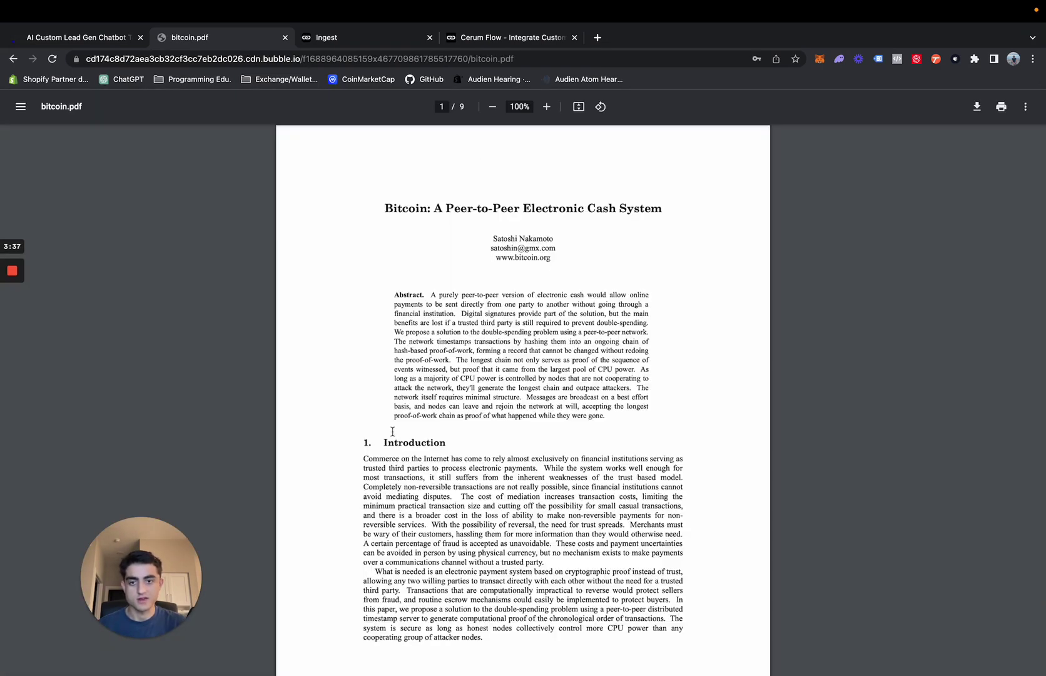
scroll(397, 430, down, 3)
scroll(502, 393, down, 1)
scroll(538, 395, up, 2)
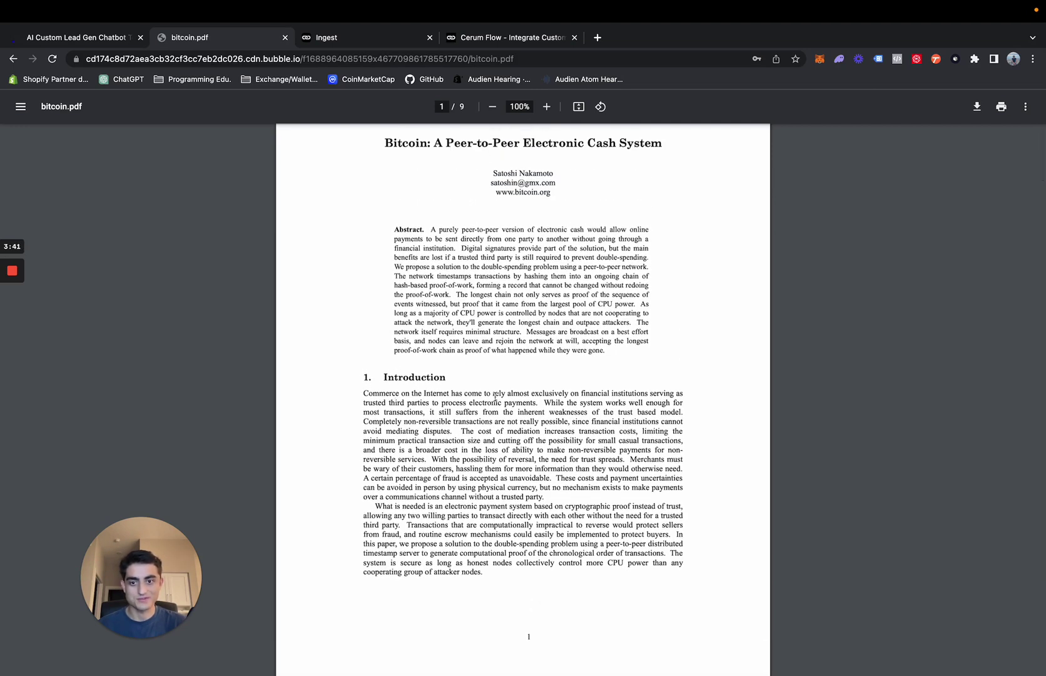
scroll(551, 378, down, 15)
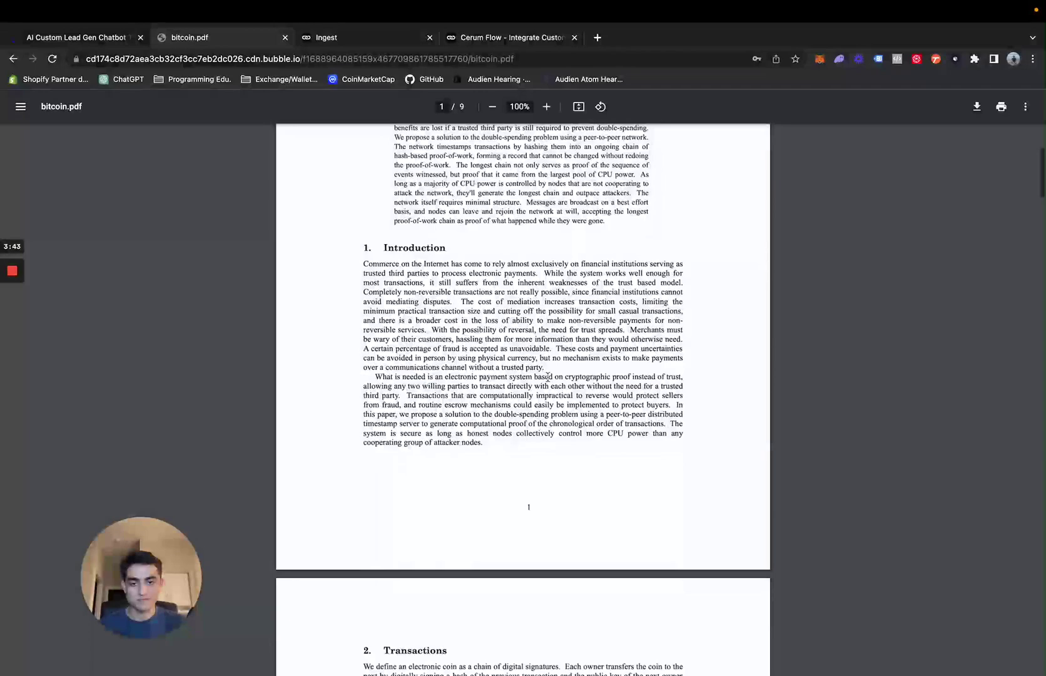
scroll(620, 327, down, 20)
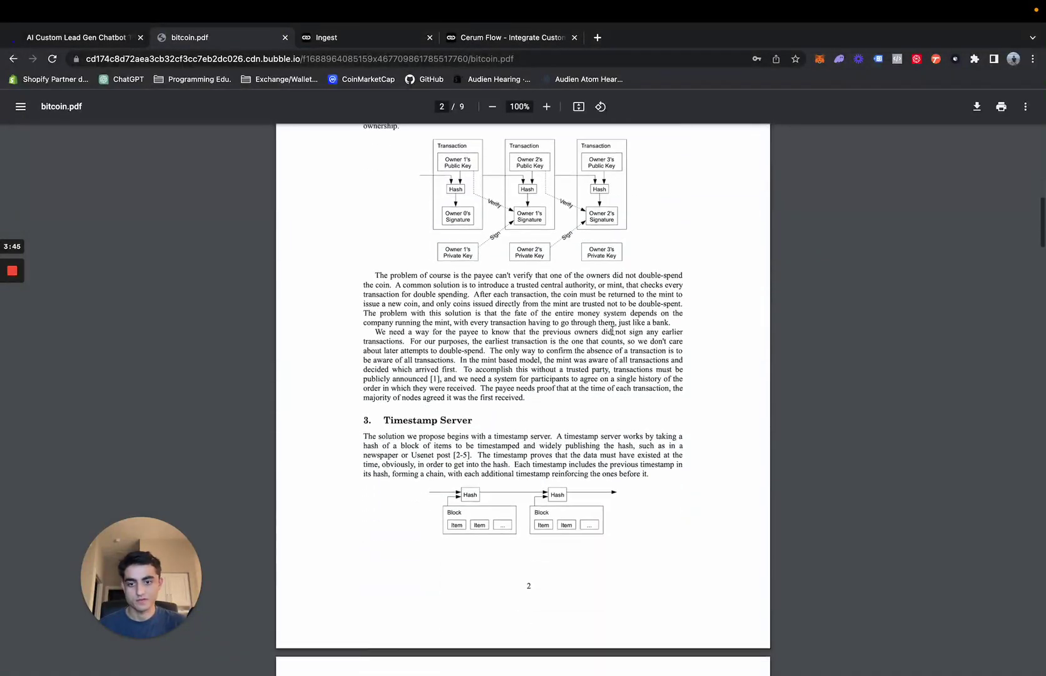
scroll(549, 317, down, 1)
scroll(549, 317, down, 15)
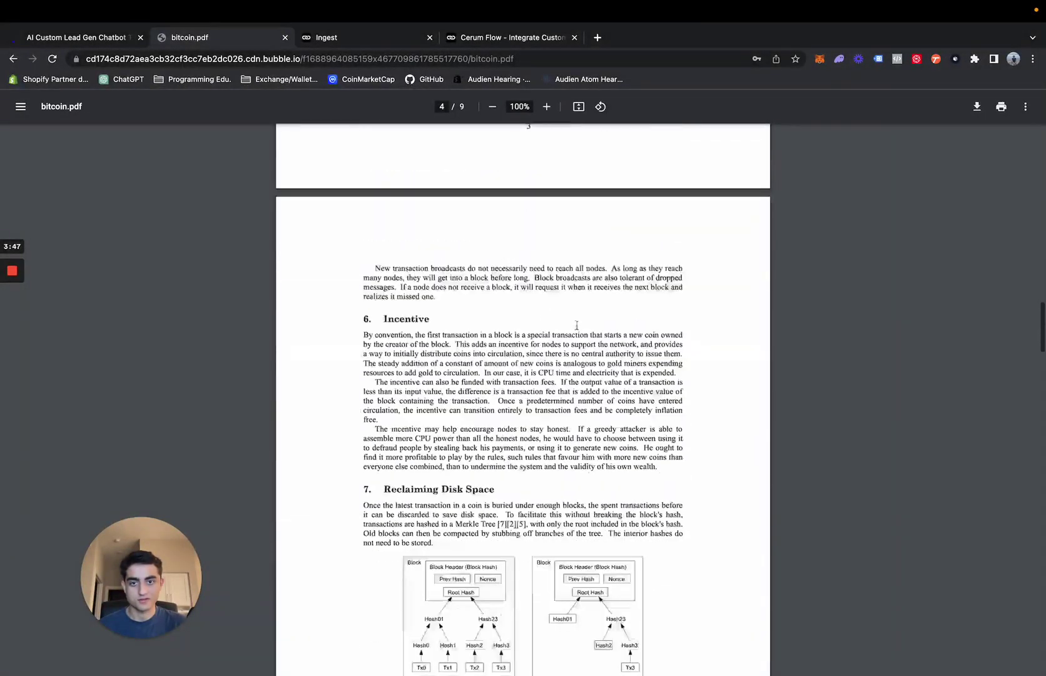
Toggle between the Ingest page and bitcoin.pdf, then go back to the Upload File page listing ID 137
click(355, 38)
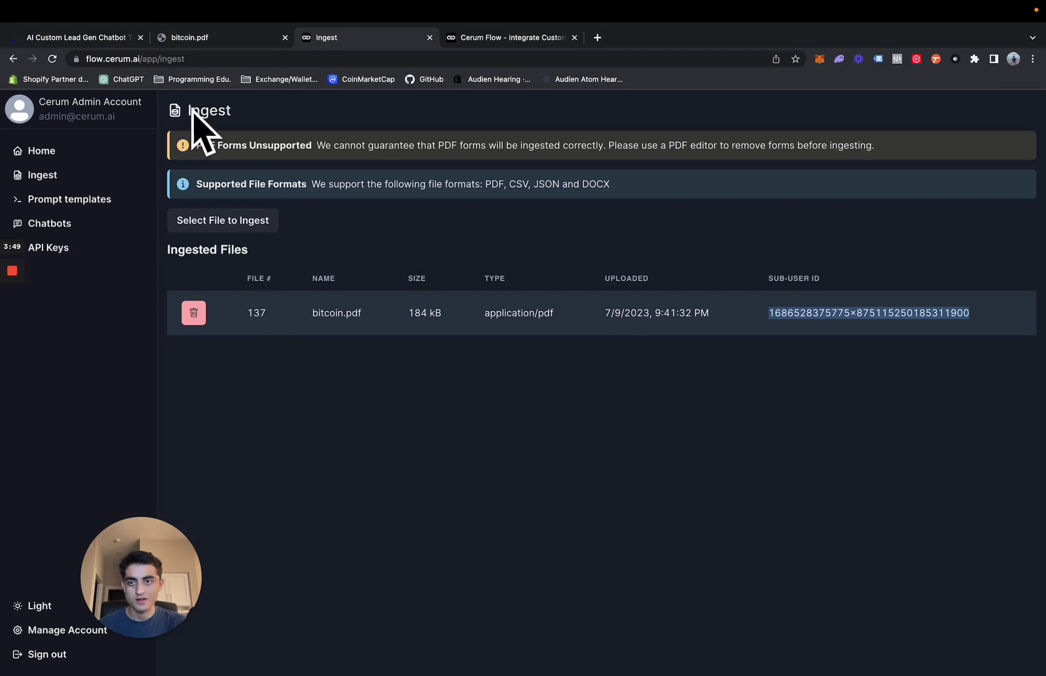
click(213, 44)
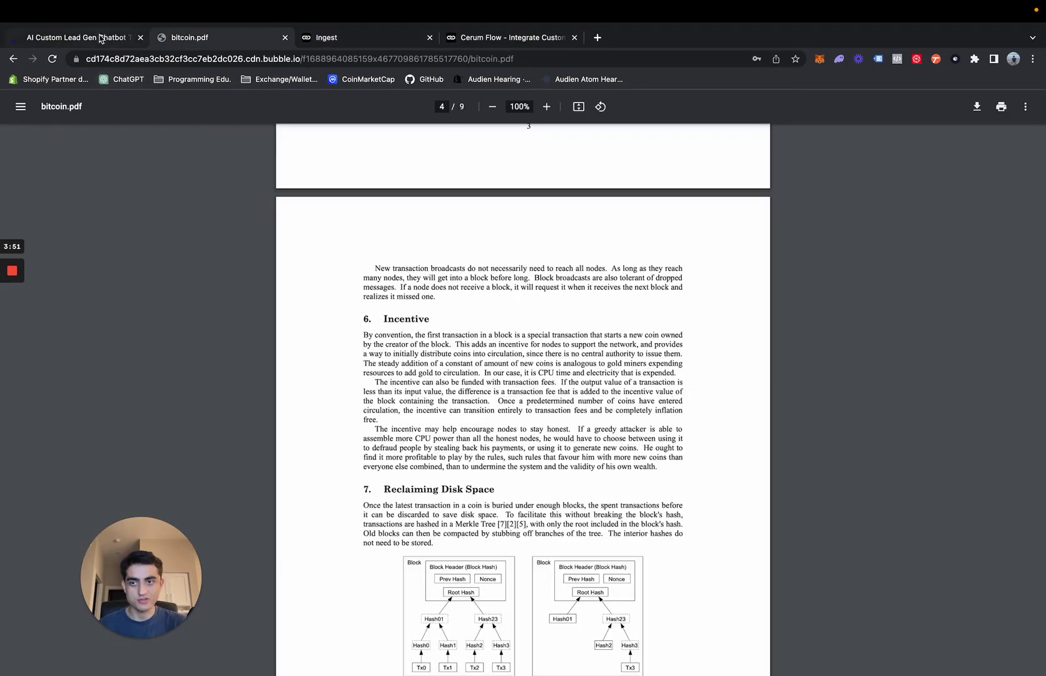
click(322, 45)
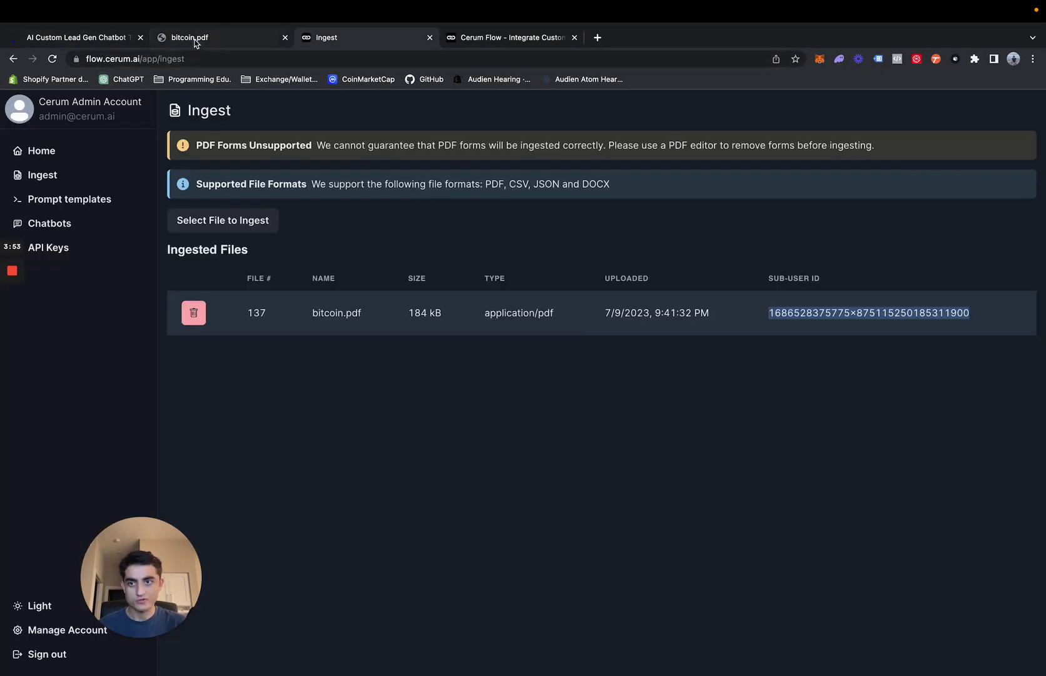
click(170, 47)
click(13, 60)
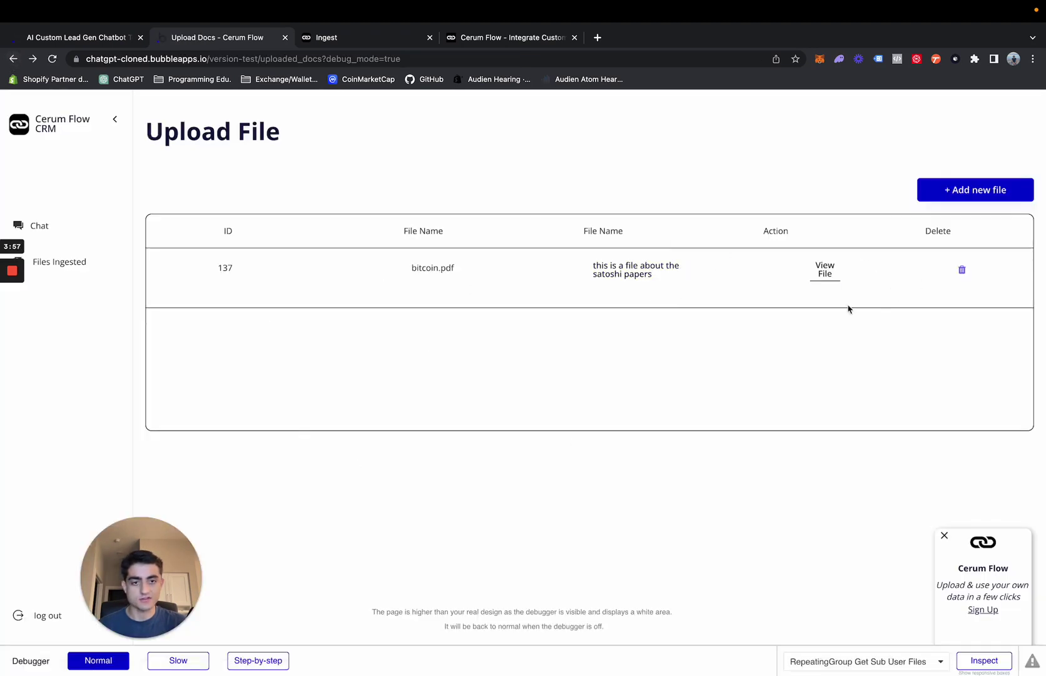
Delete bitcoin.pdf from the Upload File table, confirm it is gone from the reloaded Ingest list, and return to Upload Docs
click(962, 274)
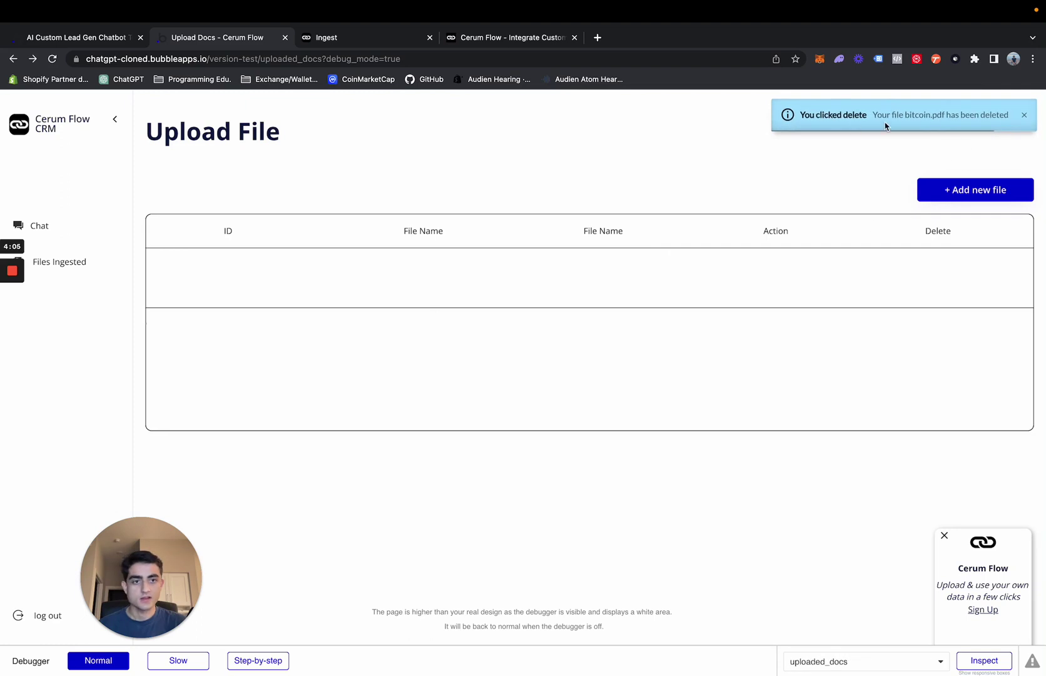
click(337, 39)
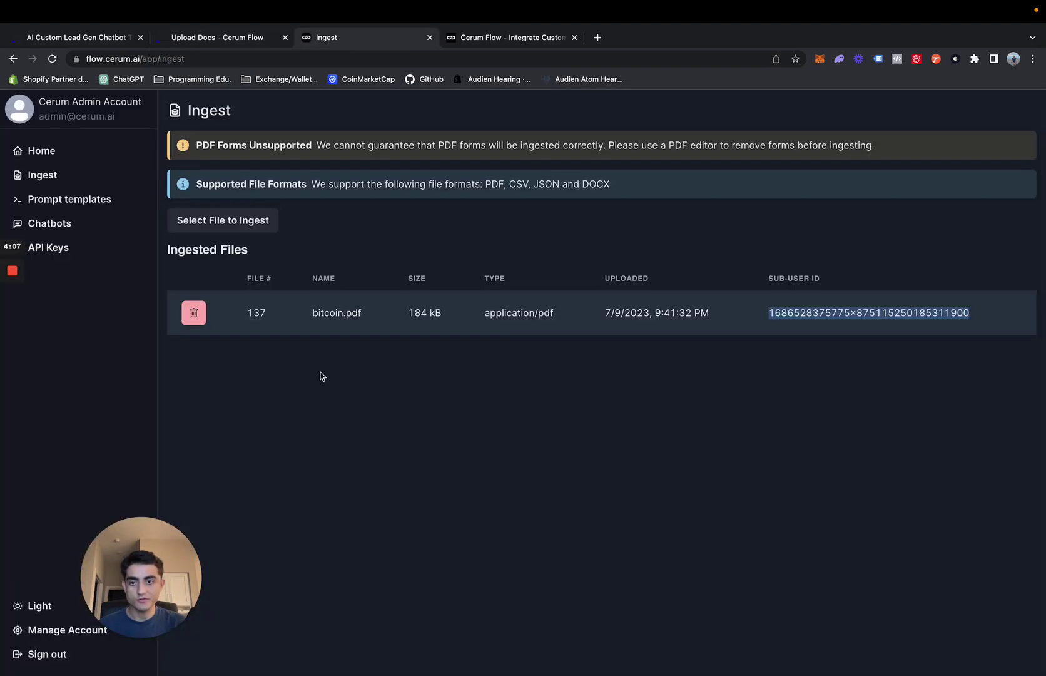
click(641, 343)
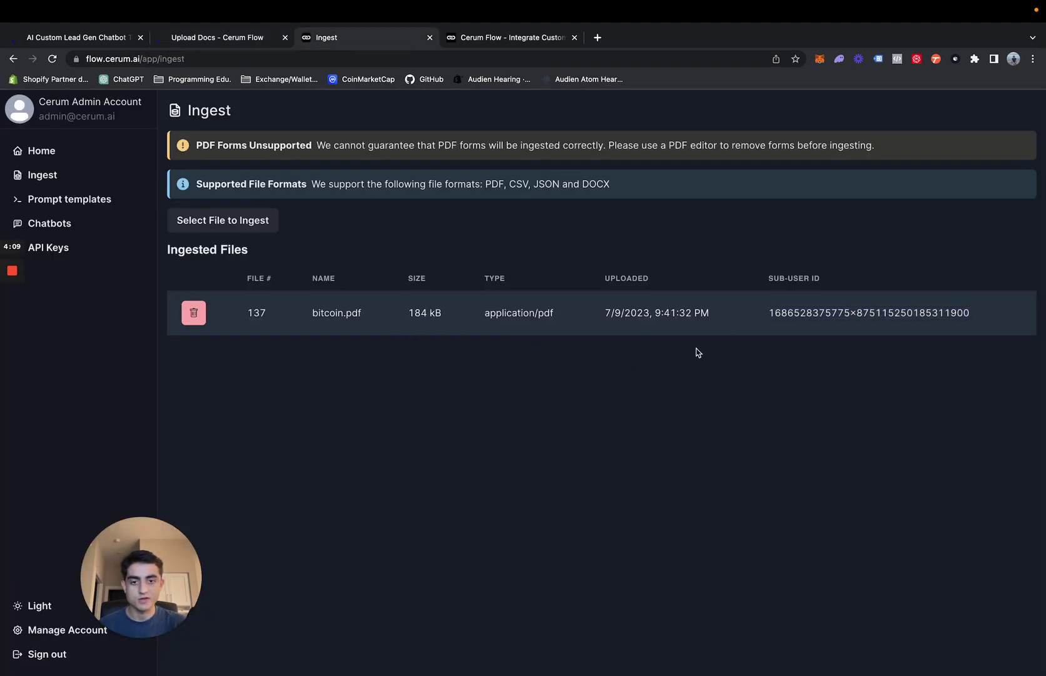
click(52, 58)
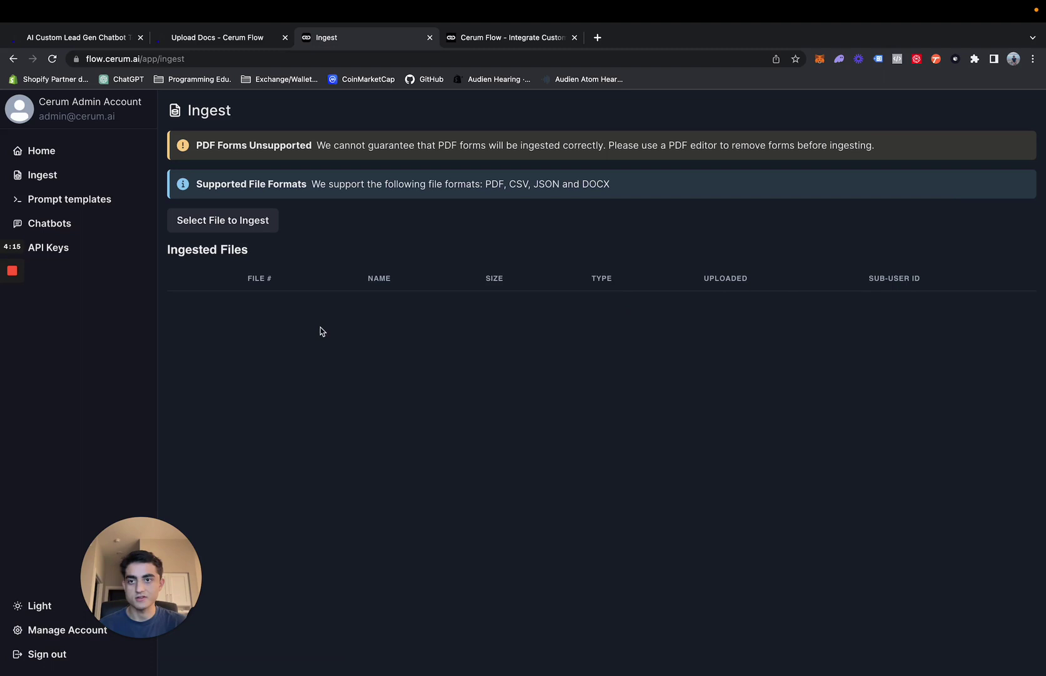
click(235, 39)
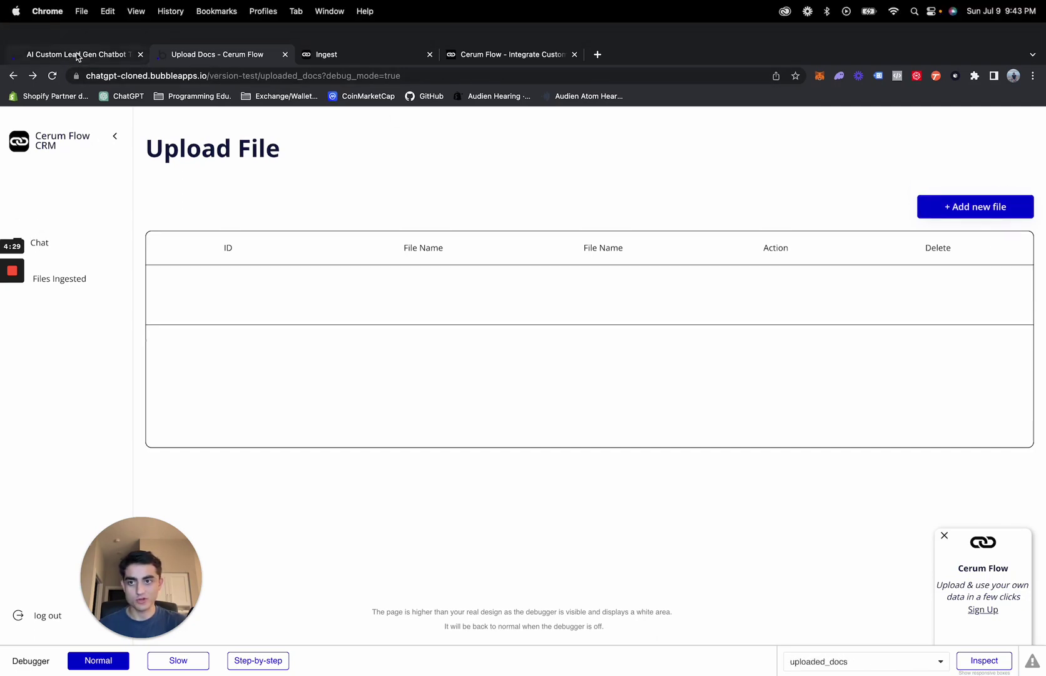
Check the live Upload File page, then return to the uploaded_docs page's workflows in the editor
click(75, 54)
click(202, 57)
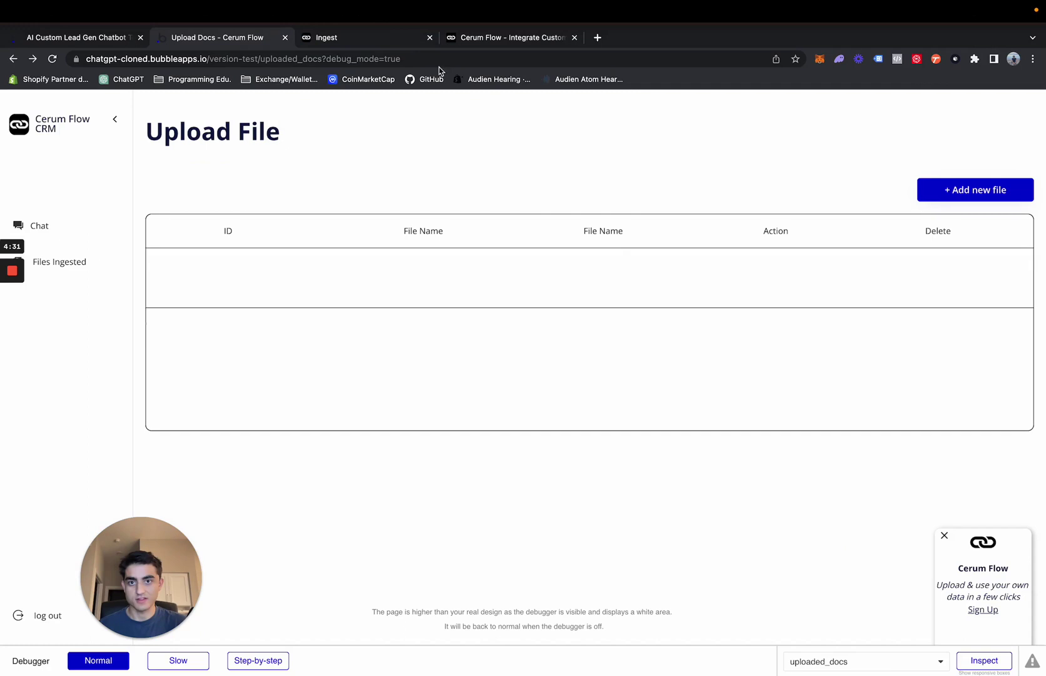
click(15, 318)
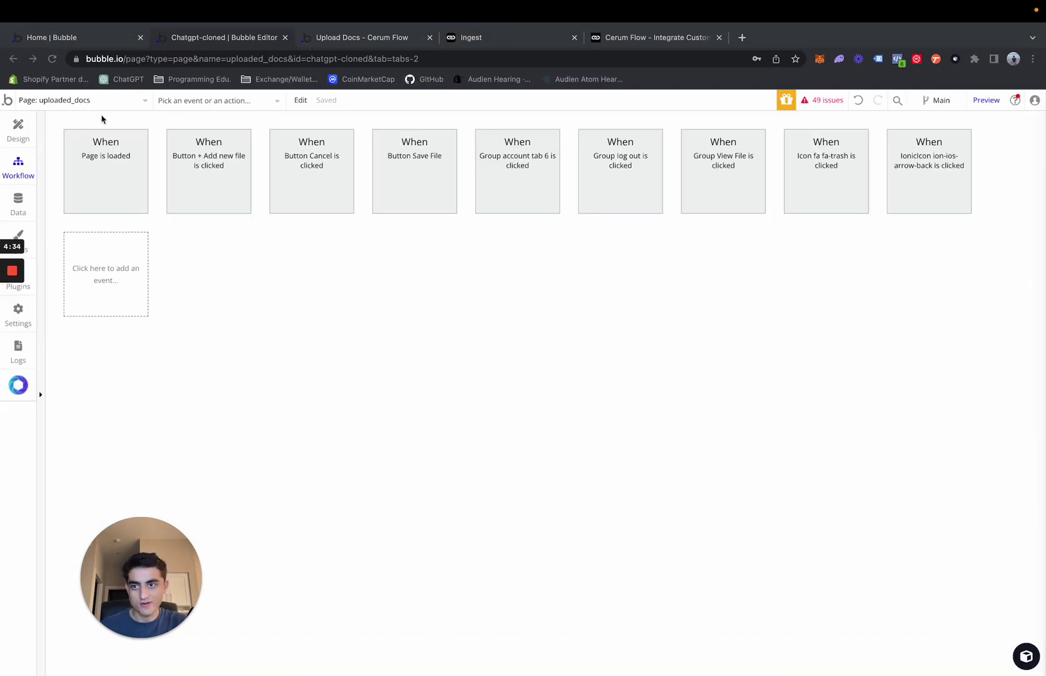
click(331, 41)
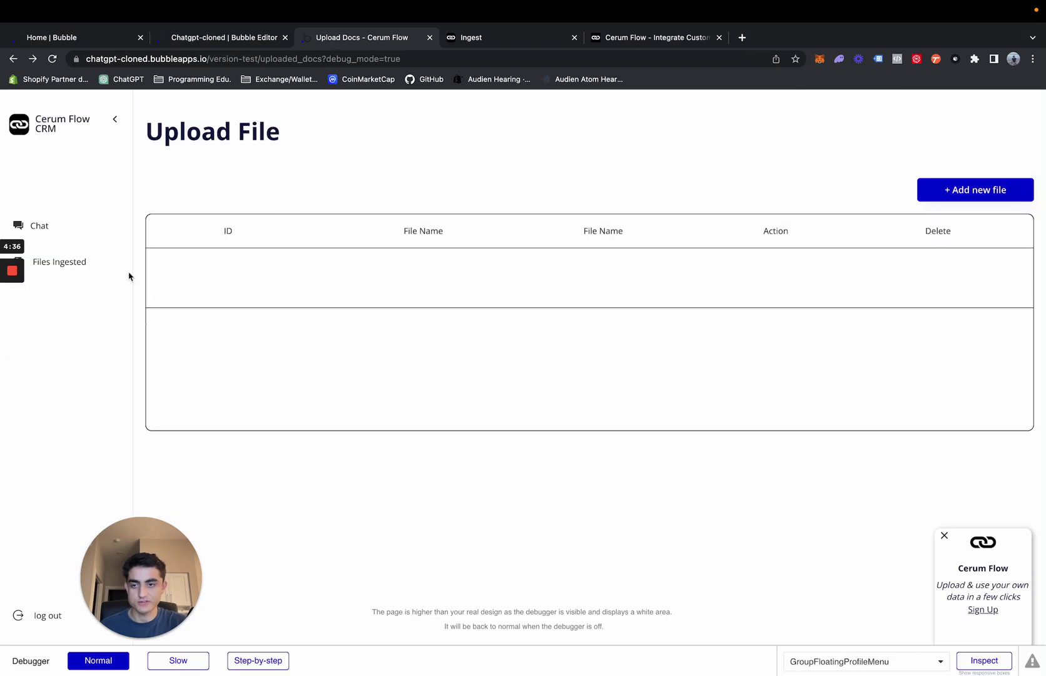
click(210, 44)
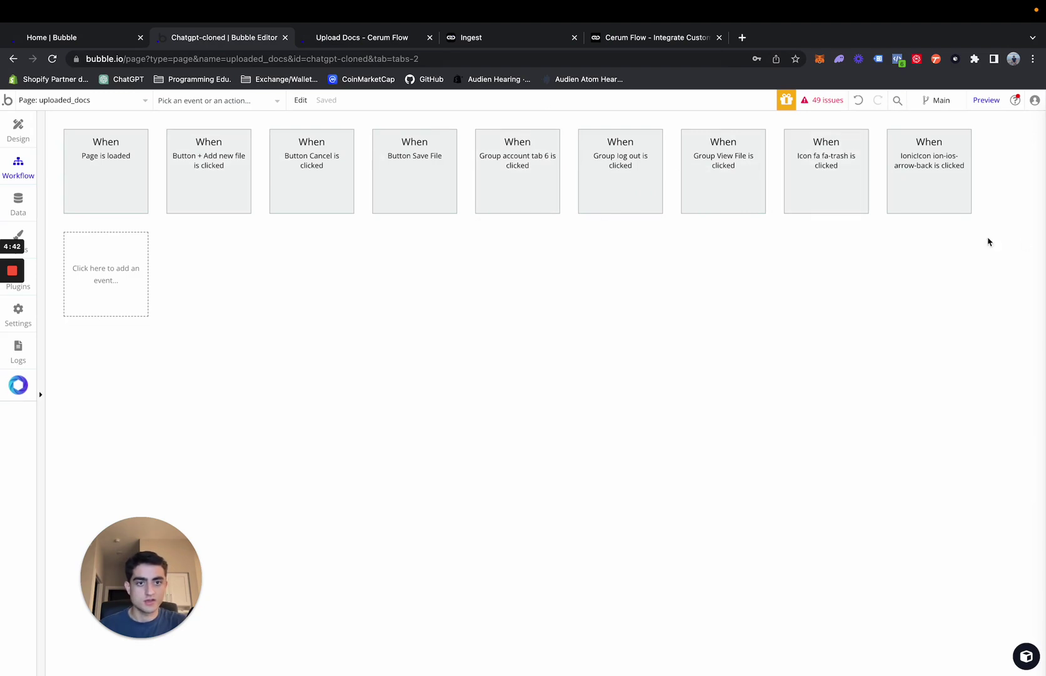
Open the Button Save File workflow and move its properties panel off the eight steps
click(206, 178)
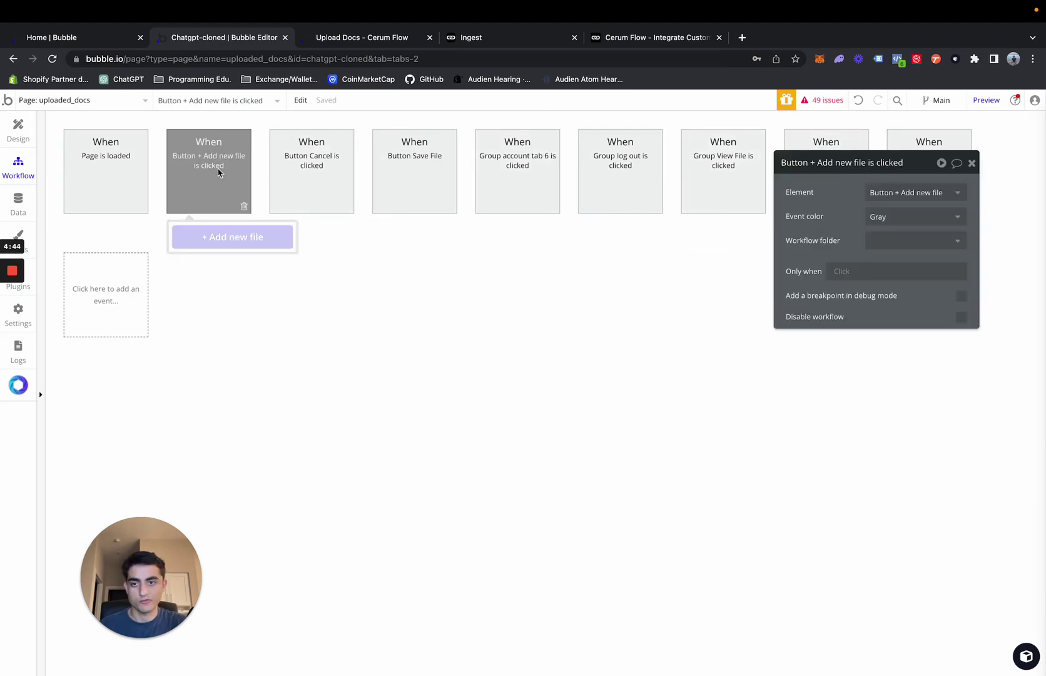
click(335, 176)
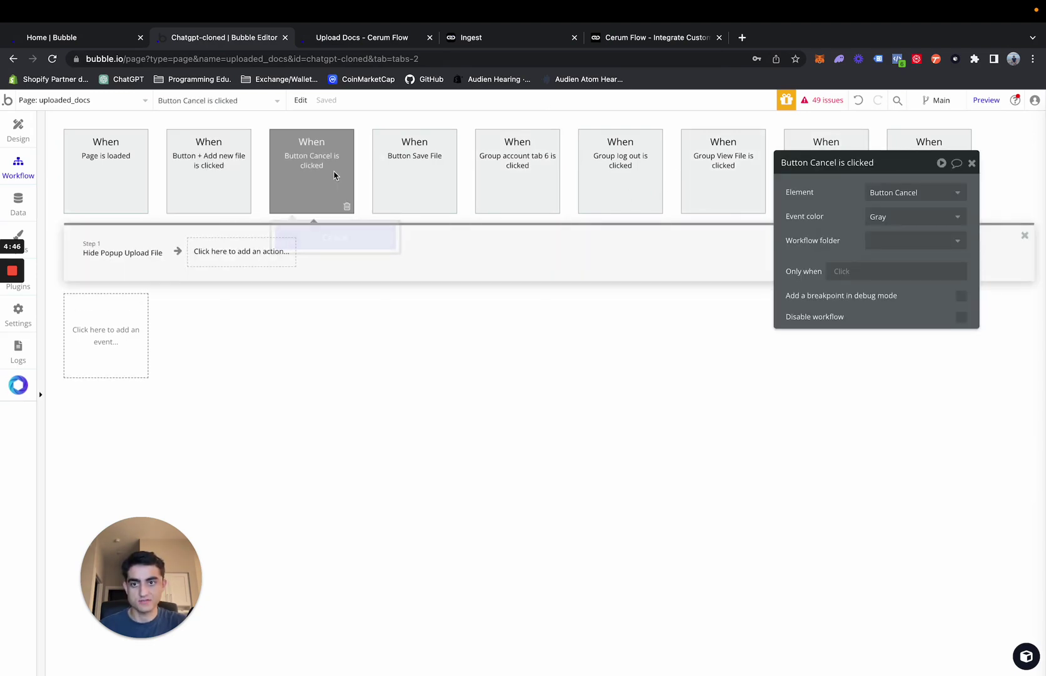
click(420, 165)
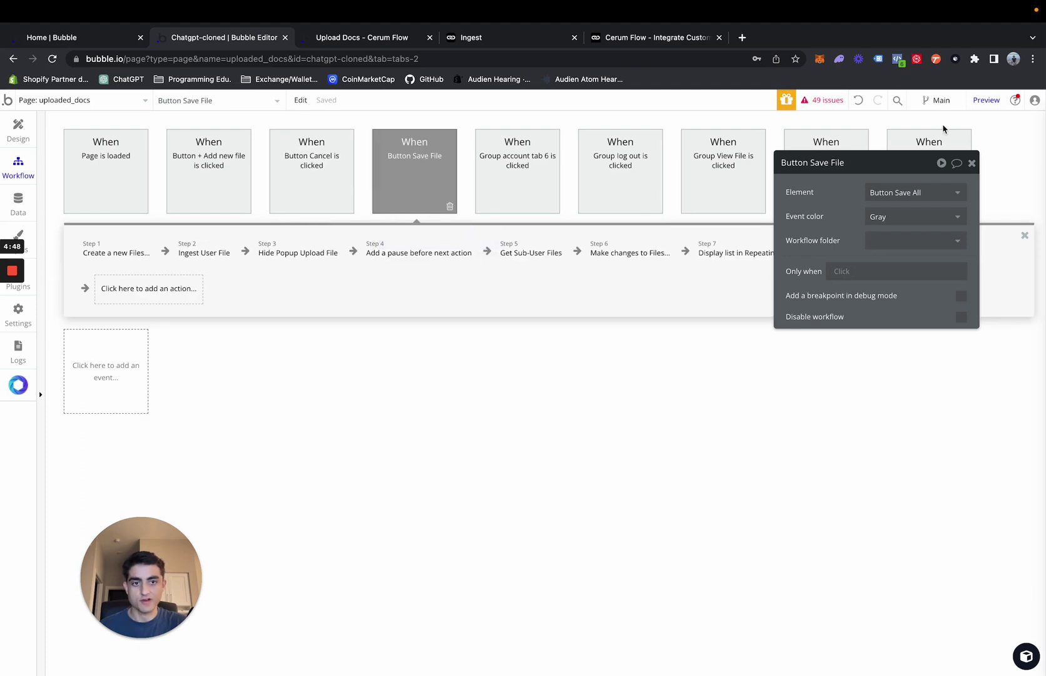
drag(896, 164, 621, 317)
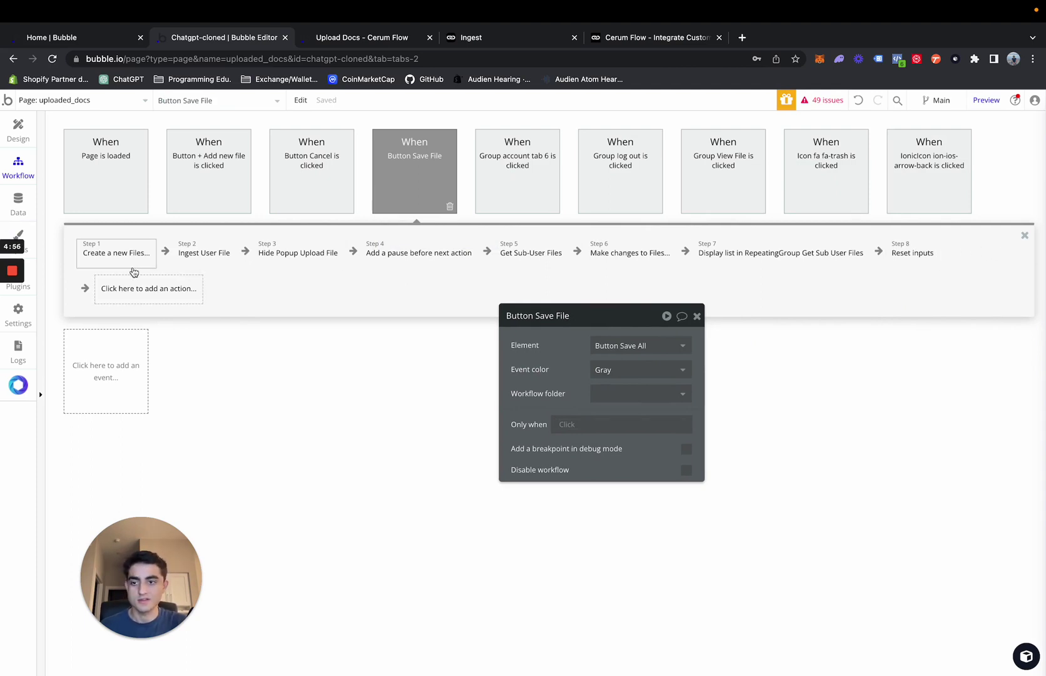
Review Step 2 Ingest User File's File URL, then open Step 5 Get Sub-User Files settings
click(203, 256)
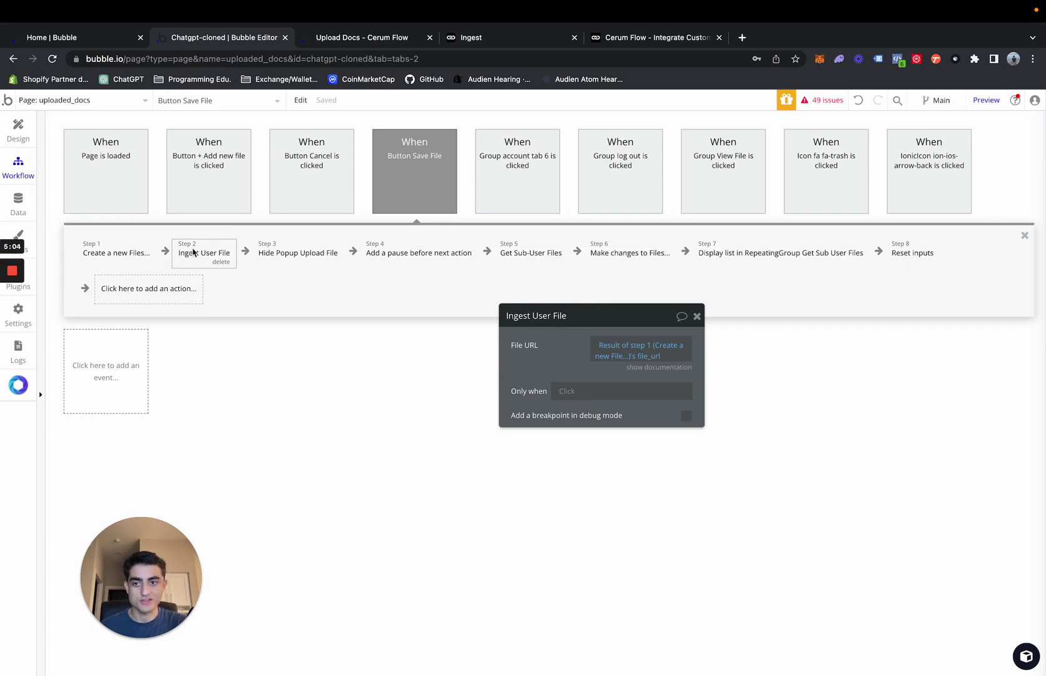
drag(622, 322, 470, 317)
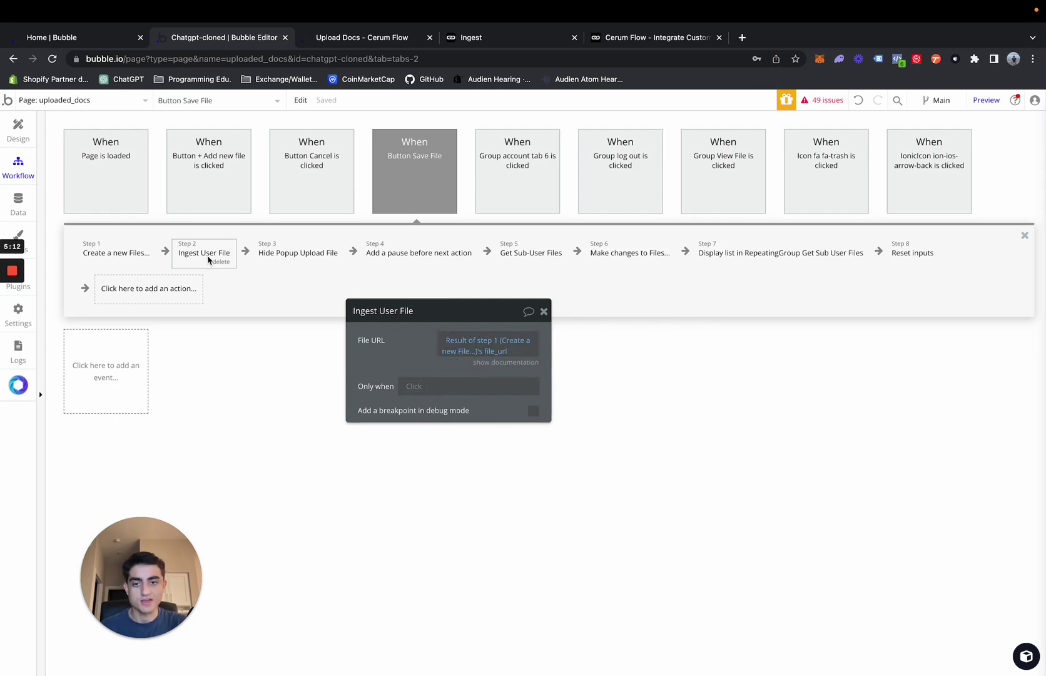
drag(460, 320, 416, 338)
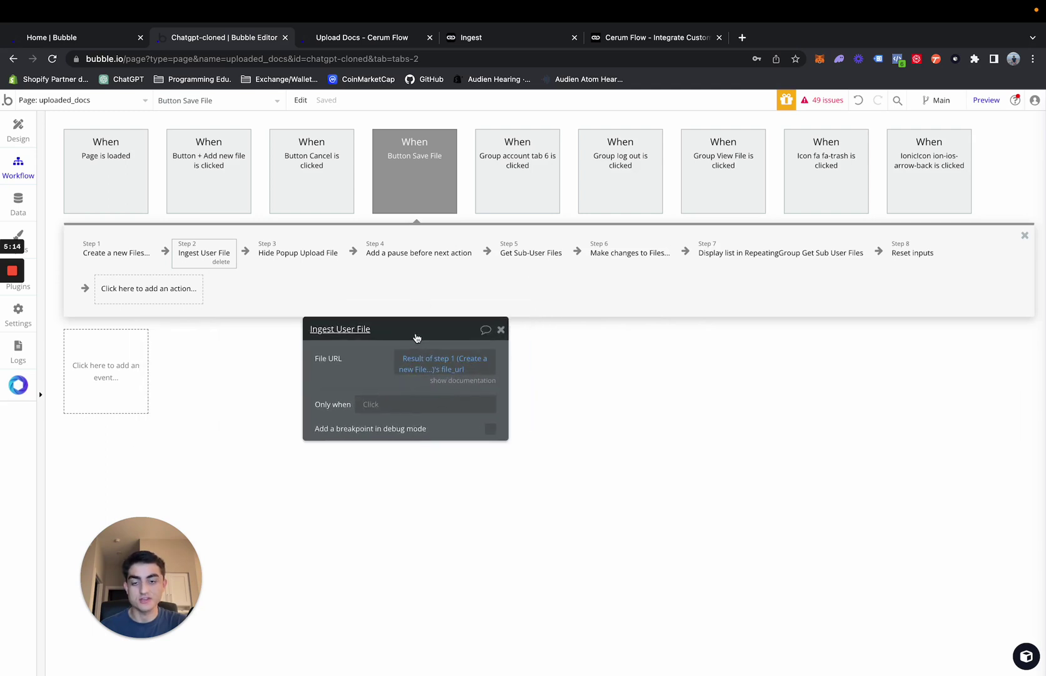
click(523, 258)
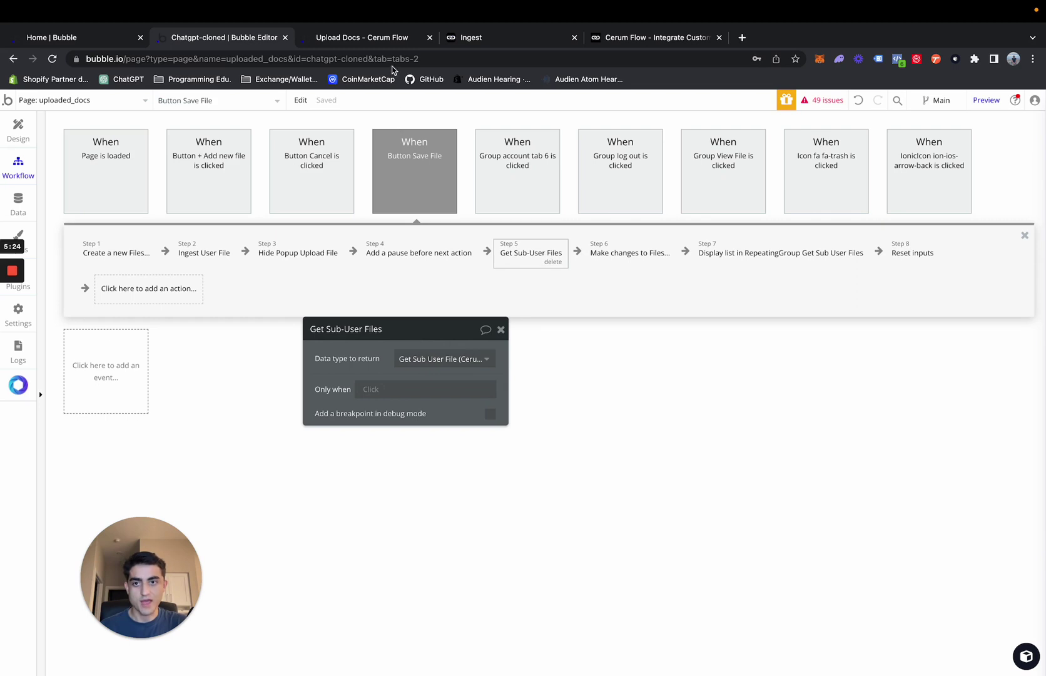
click(490, 39)
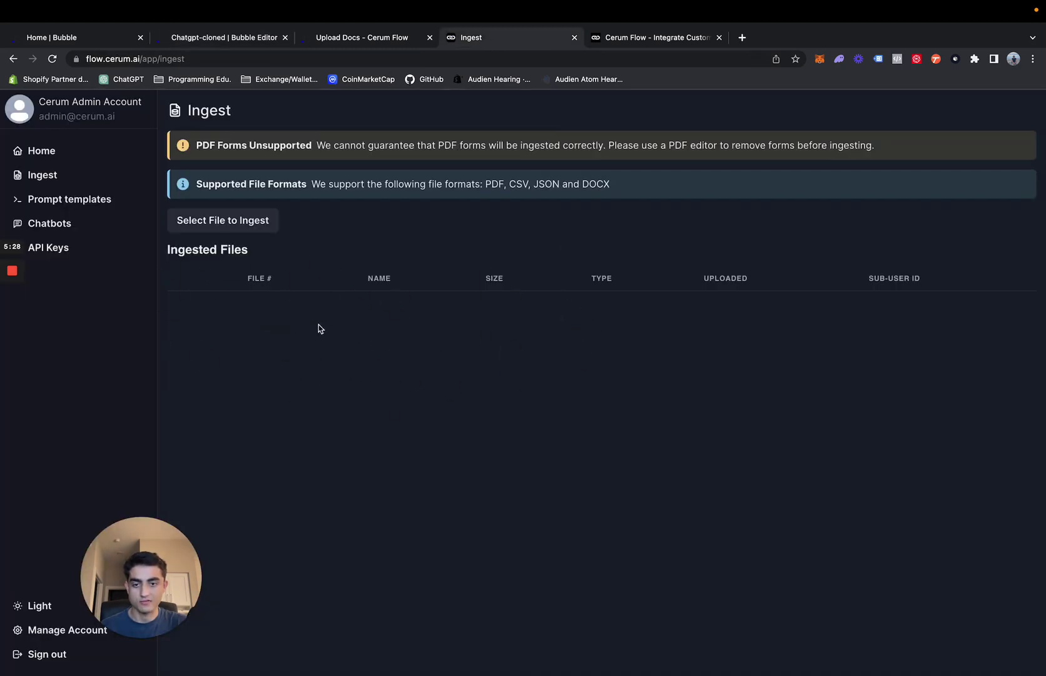
mouse_move(890, 285)
mouse_down()
mouse_move(857, 292)
mouse_move(909, 289)
mouse_up()
click(359, 39)
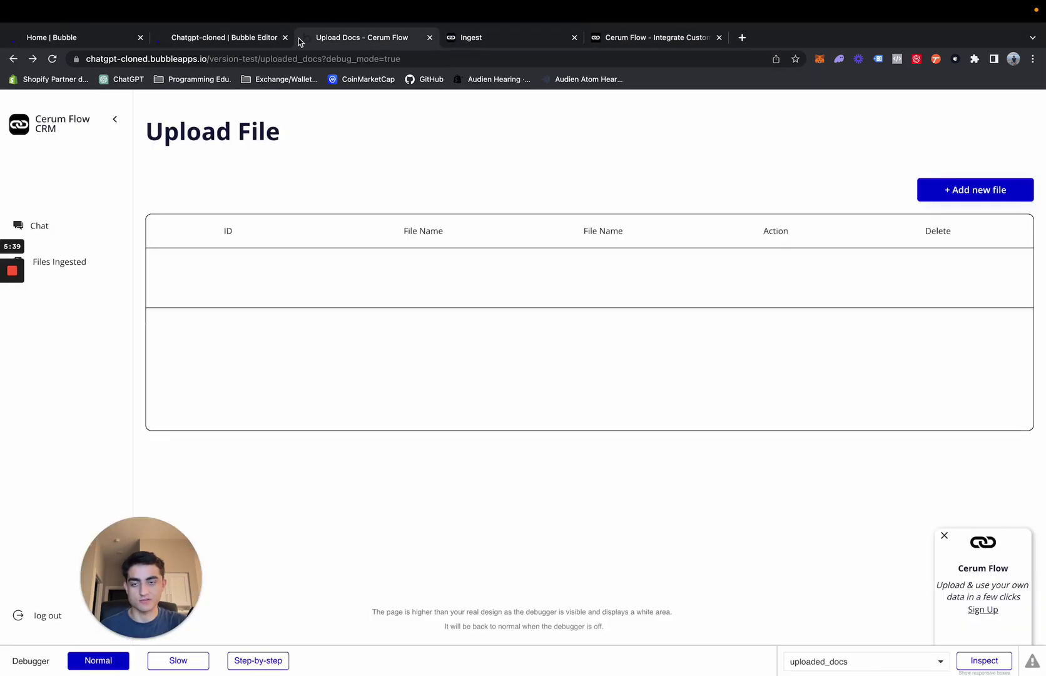
click(226, 37)
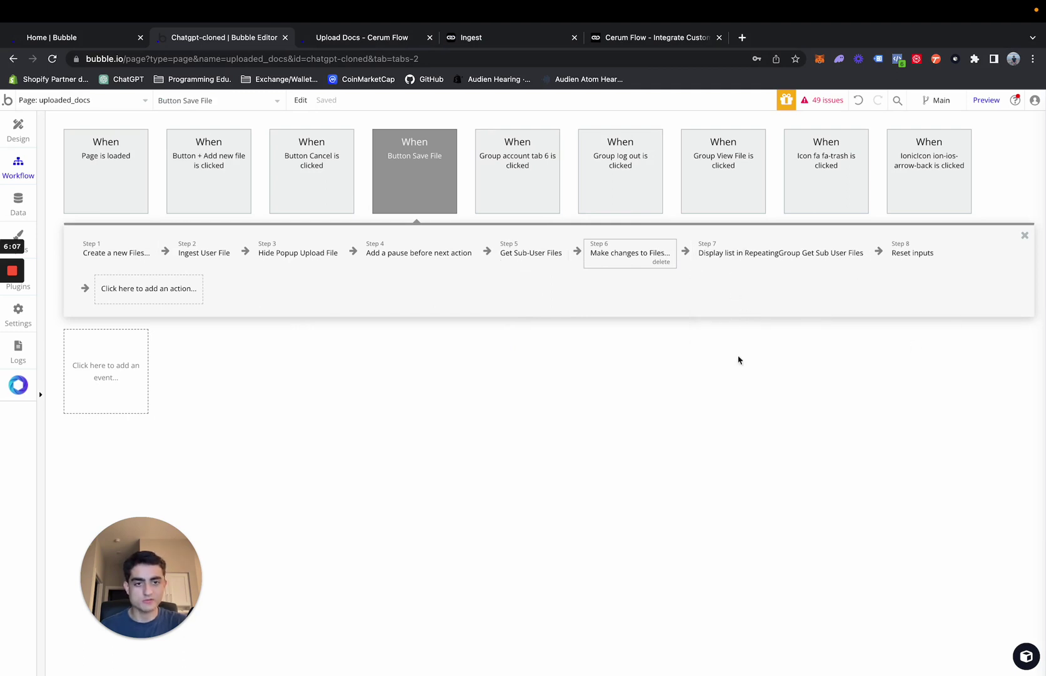
Inspect the Save File workflow's Step 7 Display list settings, then close them
click(749, 261)
click(532, 263)
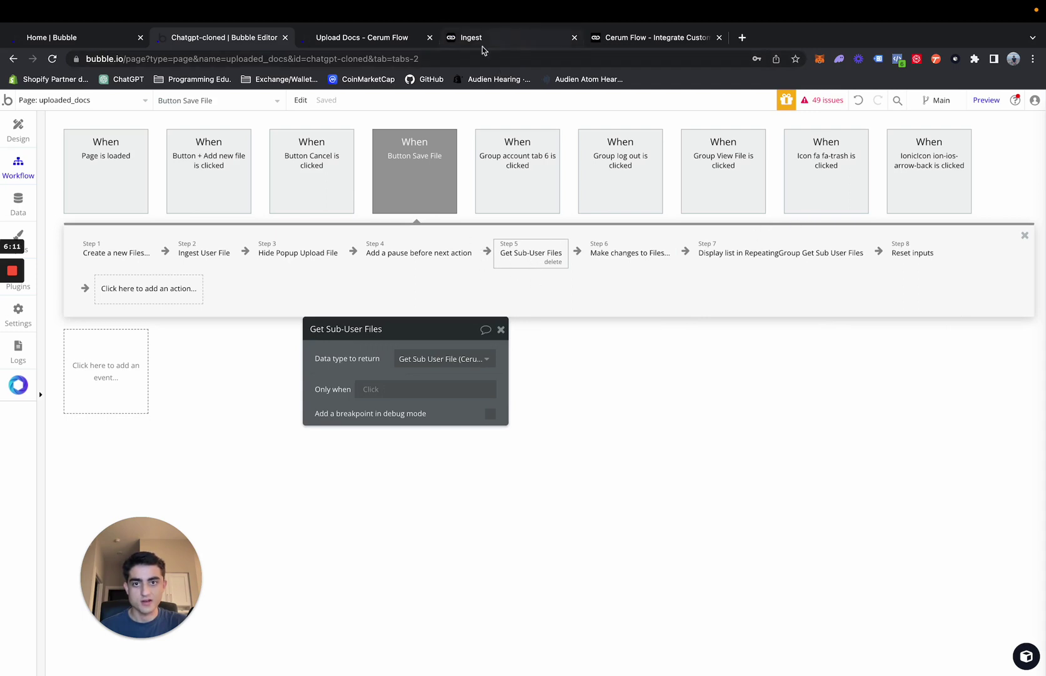
click(776, 253)
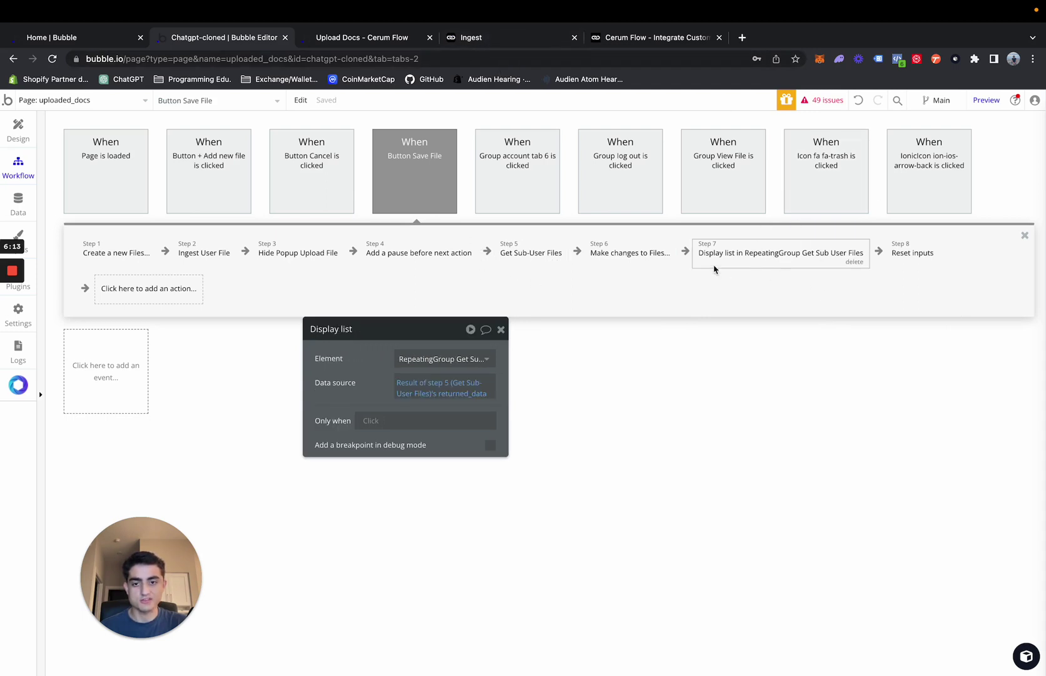
click(500, 330)
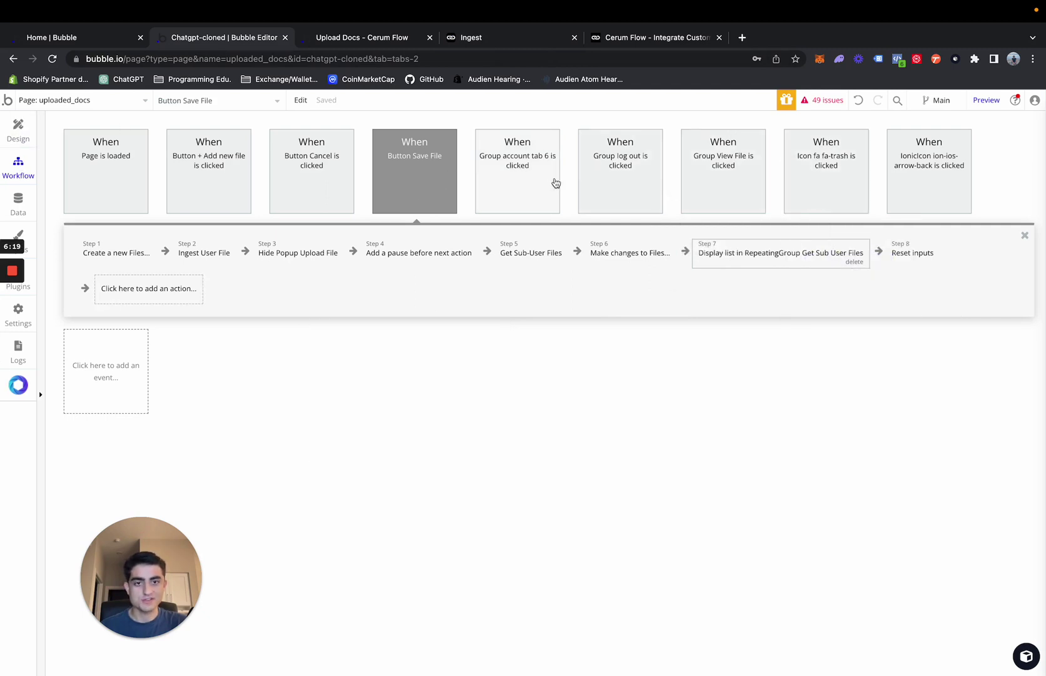
Open the 'Icon fa fa-trash is clicked' workflow and inspect its Delete Files and Delete an uploaded file steps
click(833, 170)
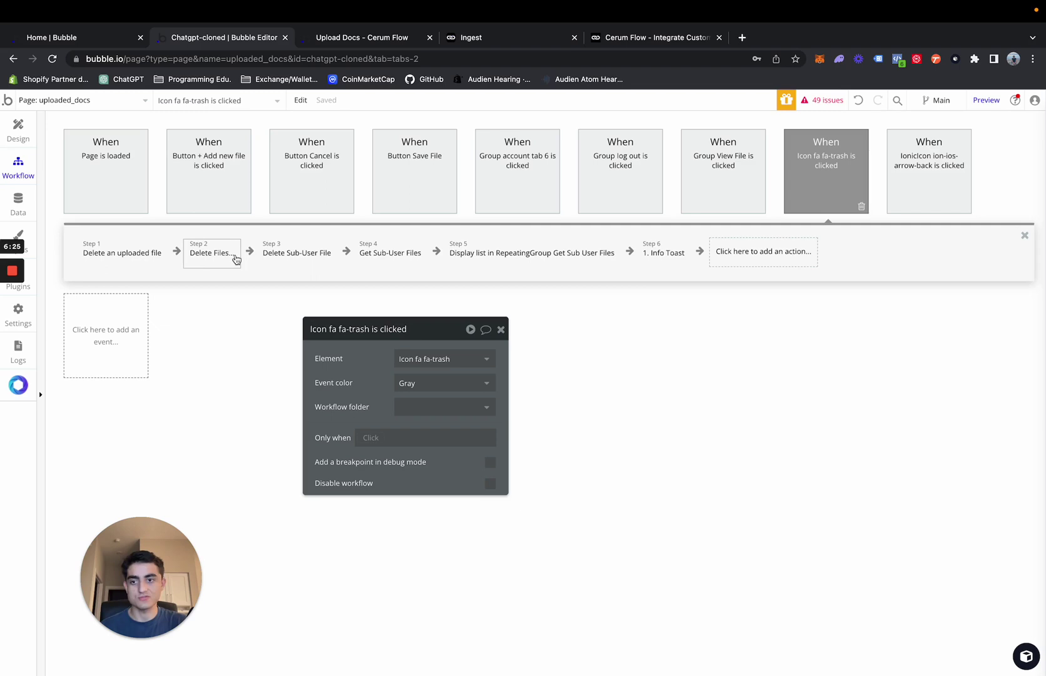
click(204, 257)
click(125, 261)
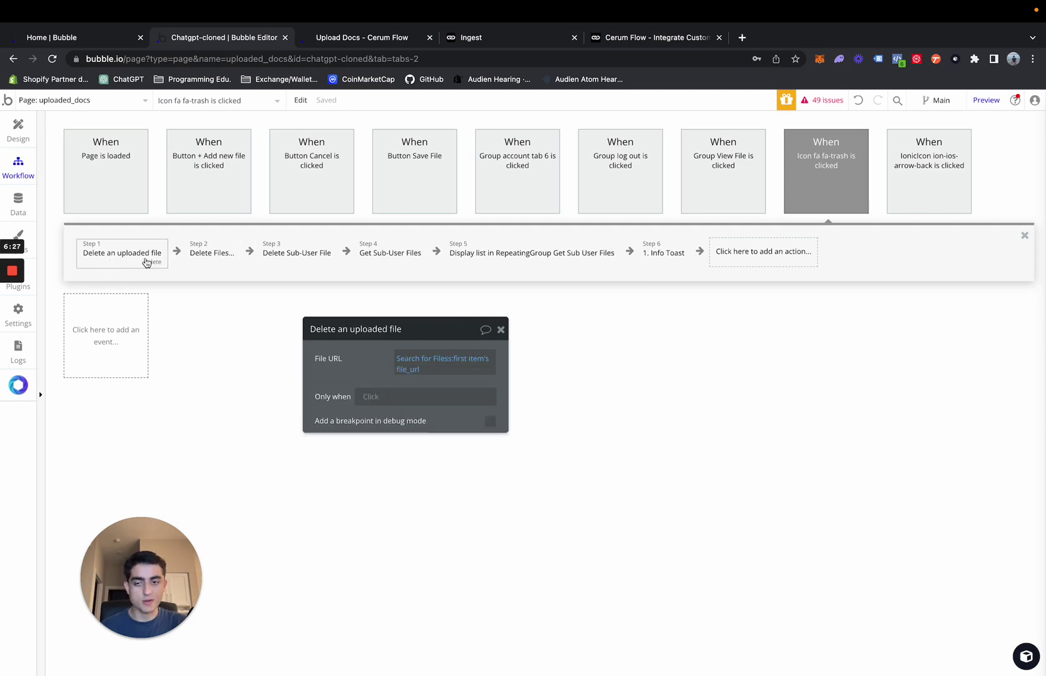
click(193, 256)
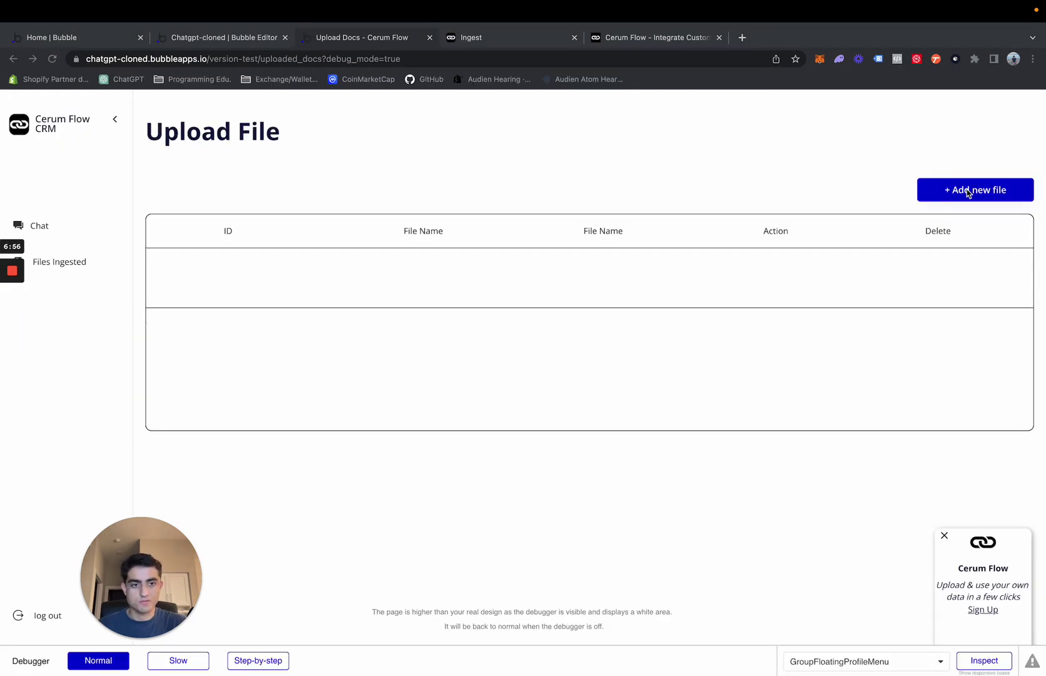
Add a new file titled 'bitcoin pdf' with description 'test test', attach bitcoin.pdf, and save it
click(1003, 192)
click(328, 240)
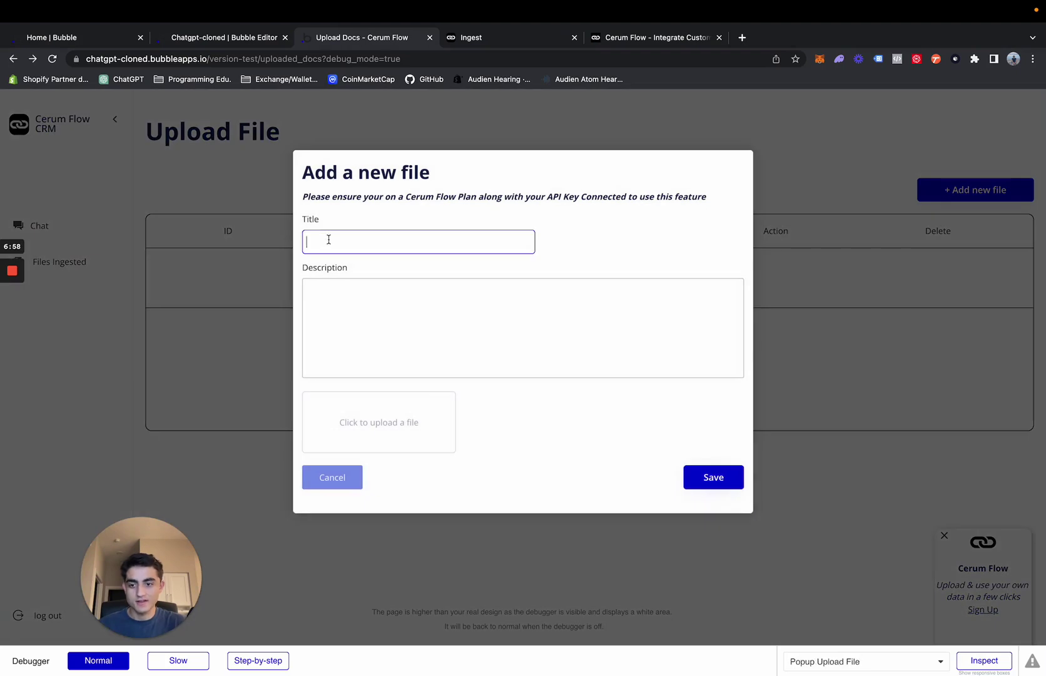
text(bitcoin pdf)
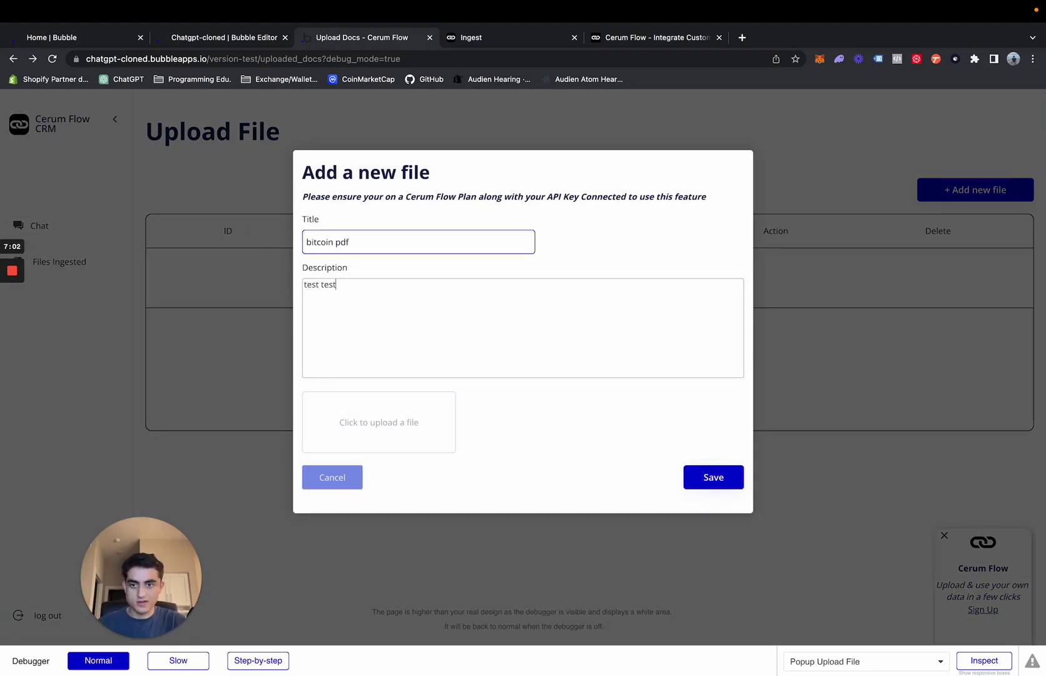
click(404, 416)
click(383, 285)
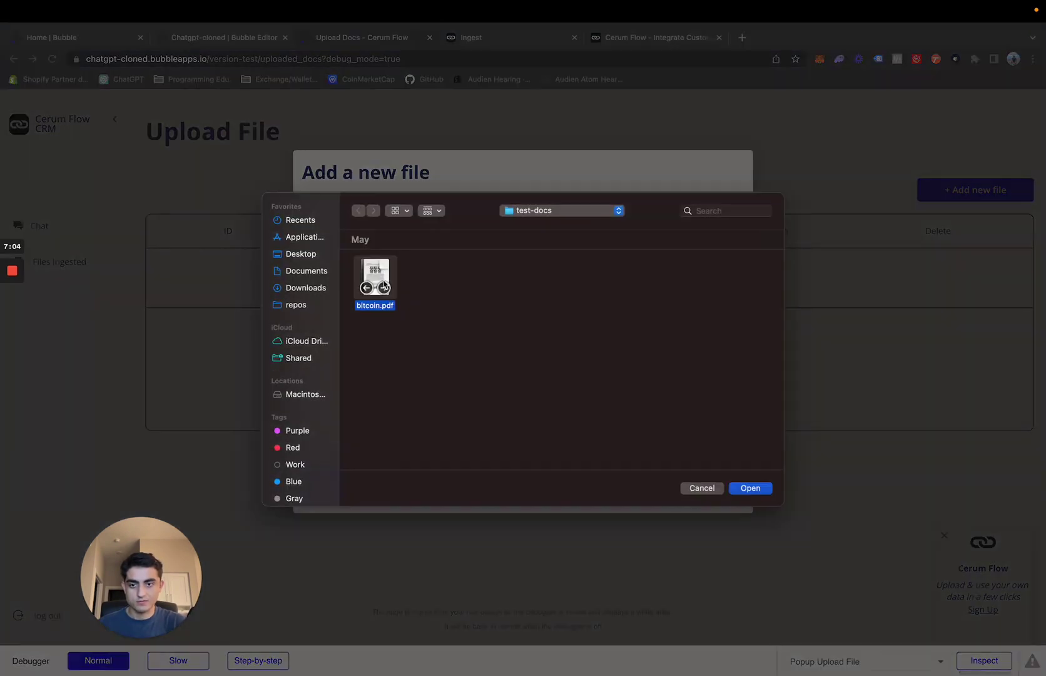
click(750, 487)
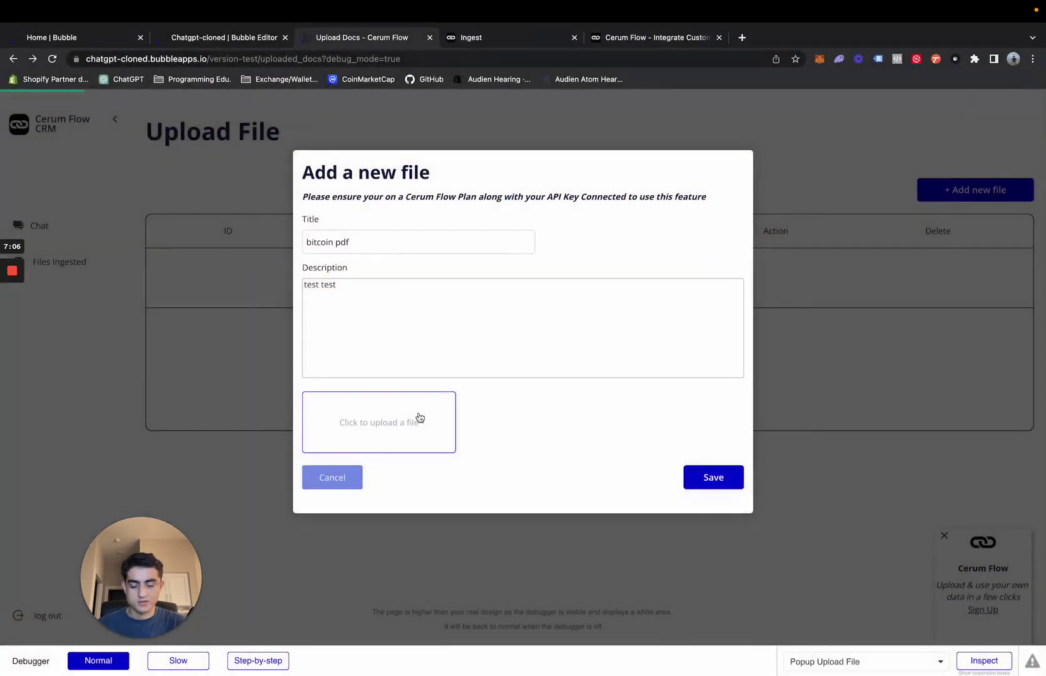
click(714, 480)
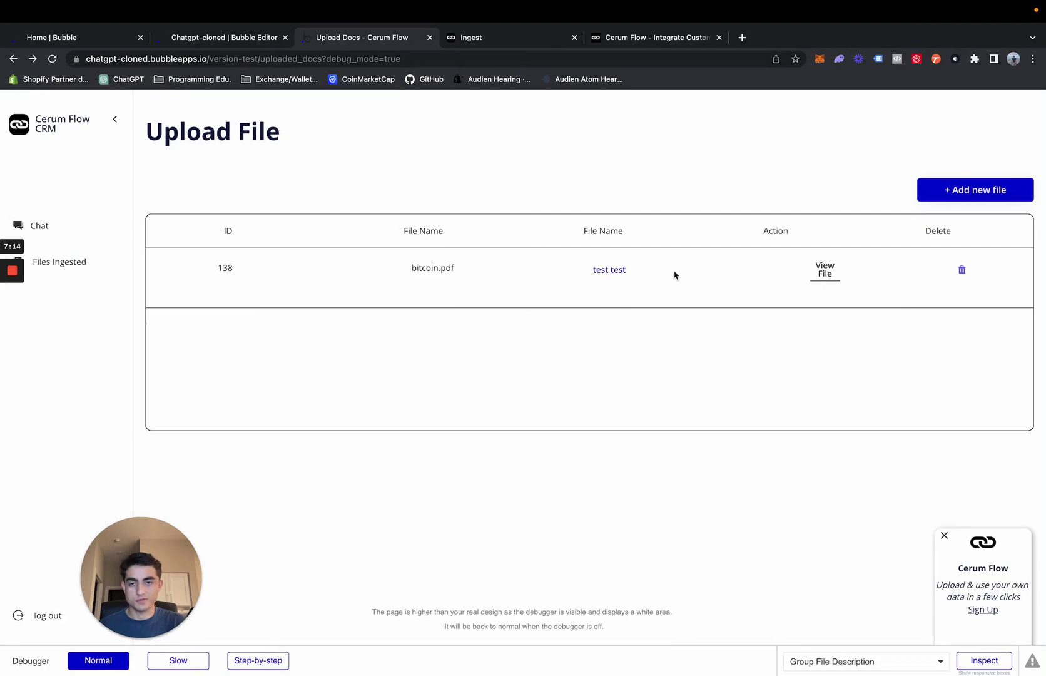
Verify the upload by viewing the file, reloading the Ingest page, and opening Bubble's App data
click(824, 273)
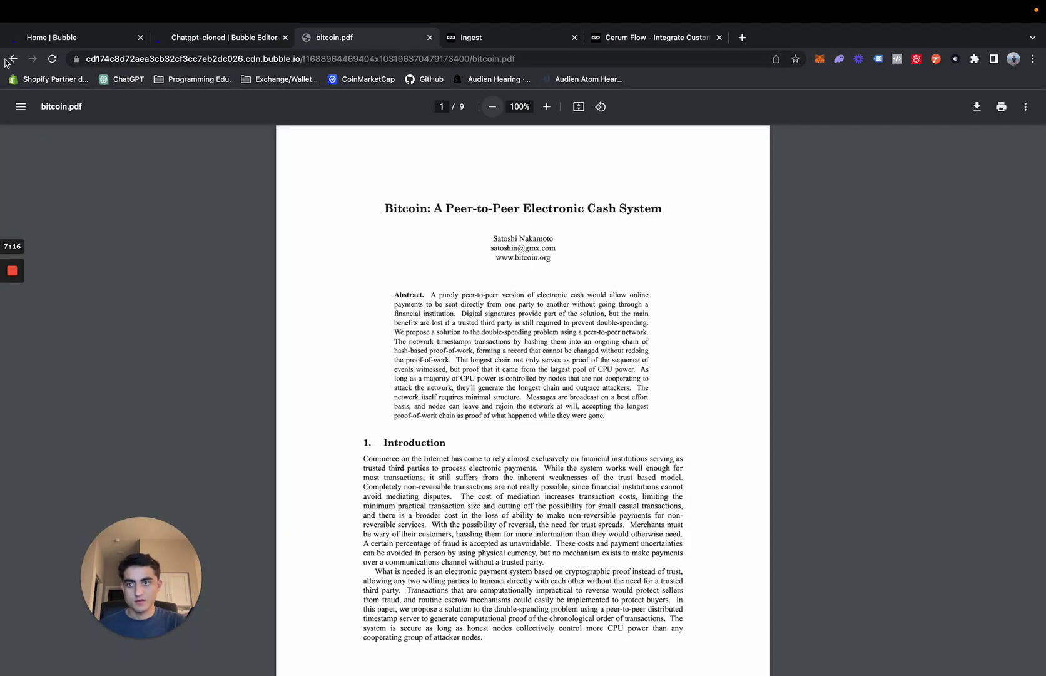
key(super+bracketleft)
click(475, 38)
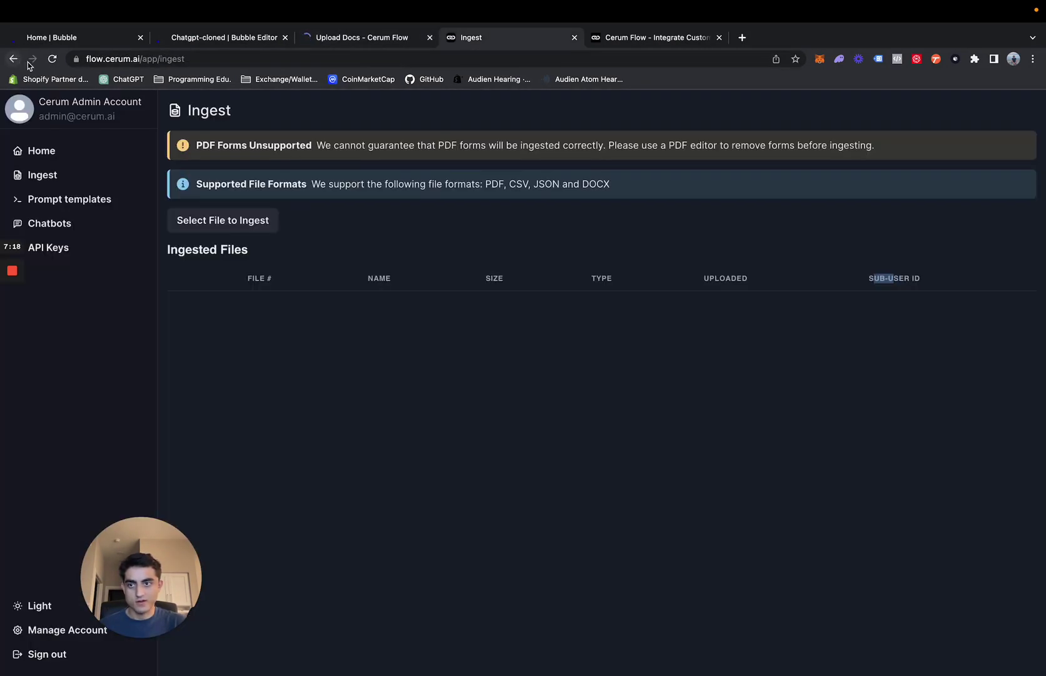
click(52, 58)
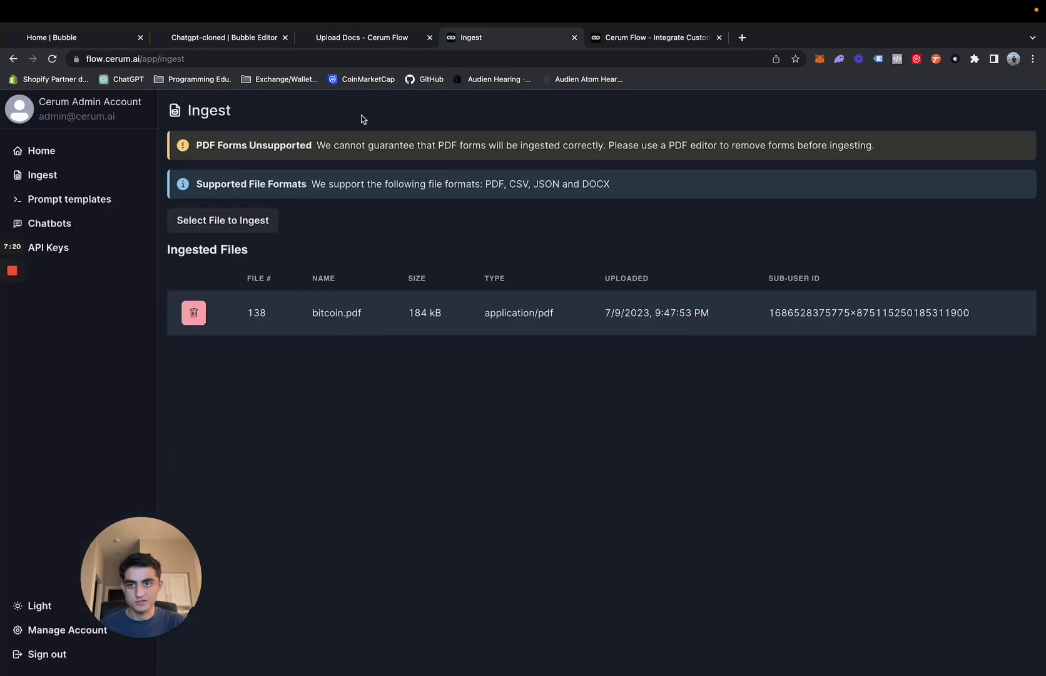
click(399, 37)
click(231, 38)
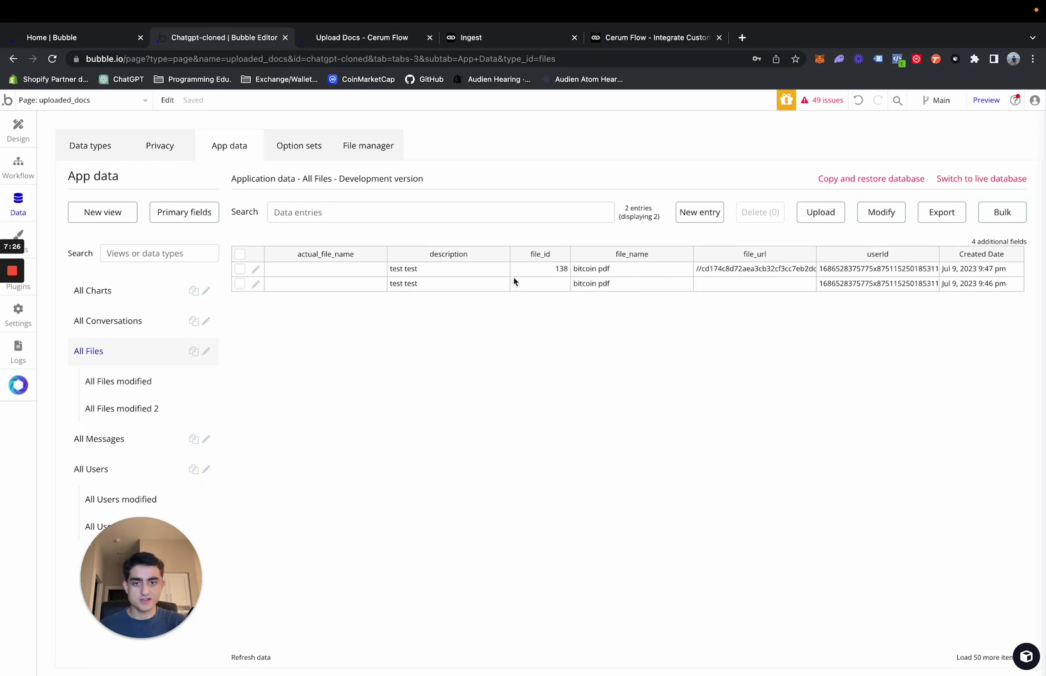
Compare the two bitcoin pdf All Files entries, check the File manager's stored uploads, and return to All Files
drag(314, 274, 713, 271)
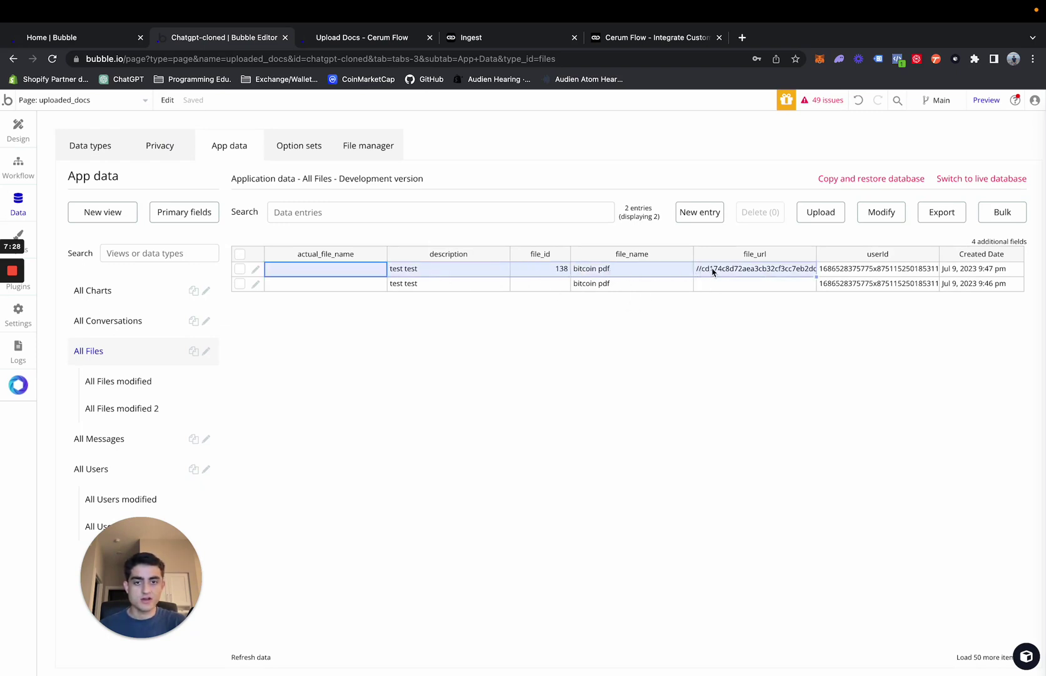
drag(829, 265, 990, 265)
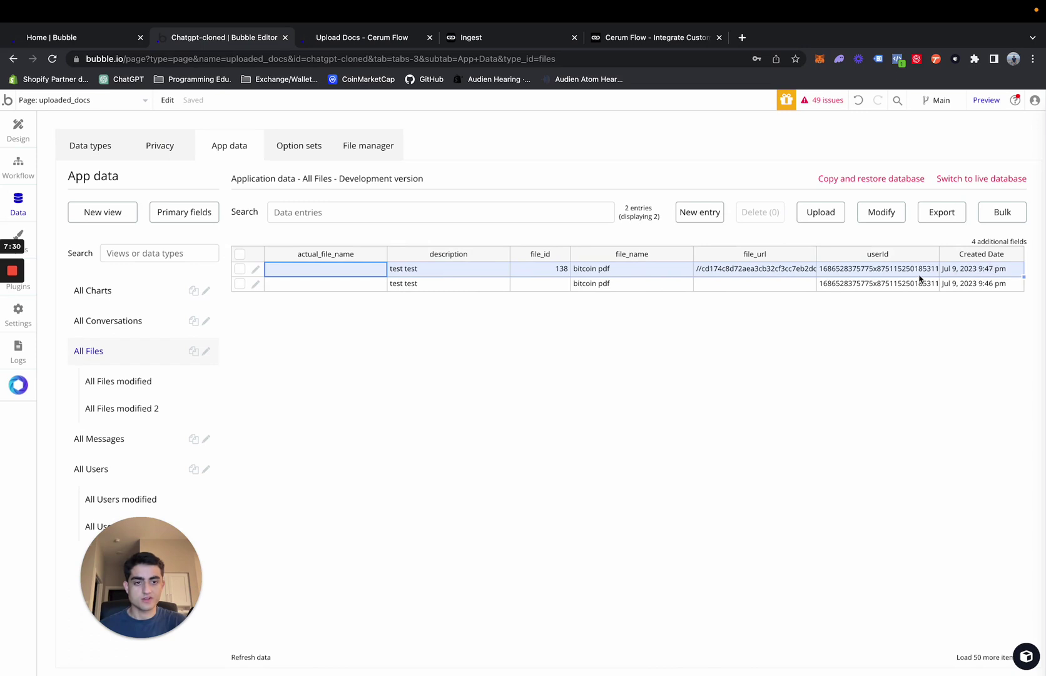
click(787, 274)
drag(958, 269, 382, 273)
drag(277, 270, 232, 273)
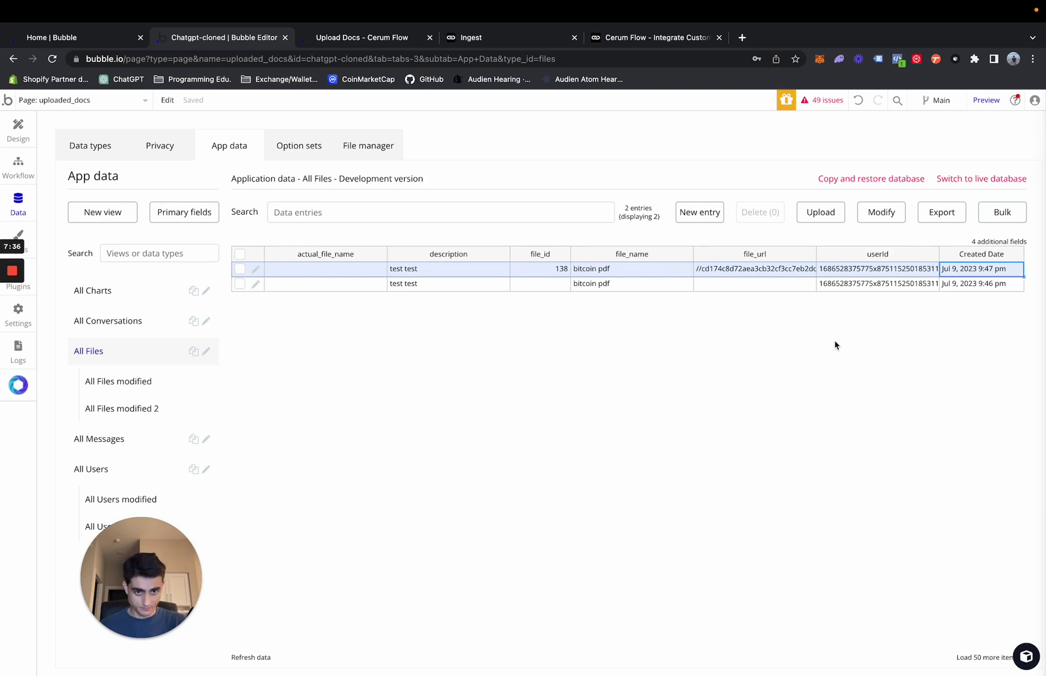
click(688, 348)
drag(991, 268, 263, 273)
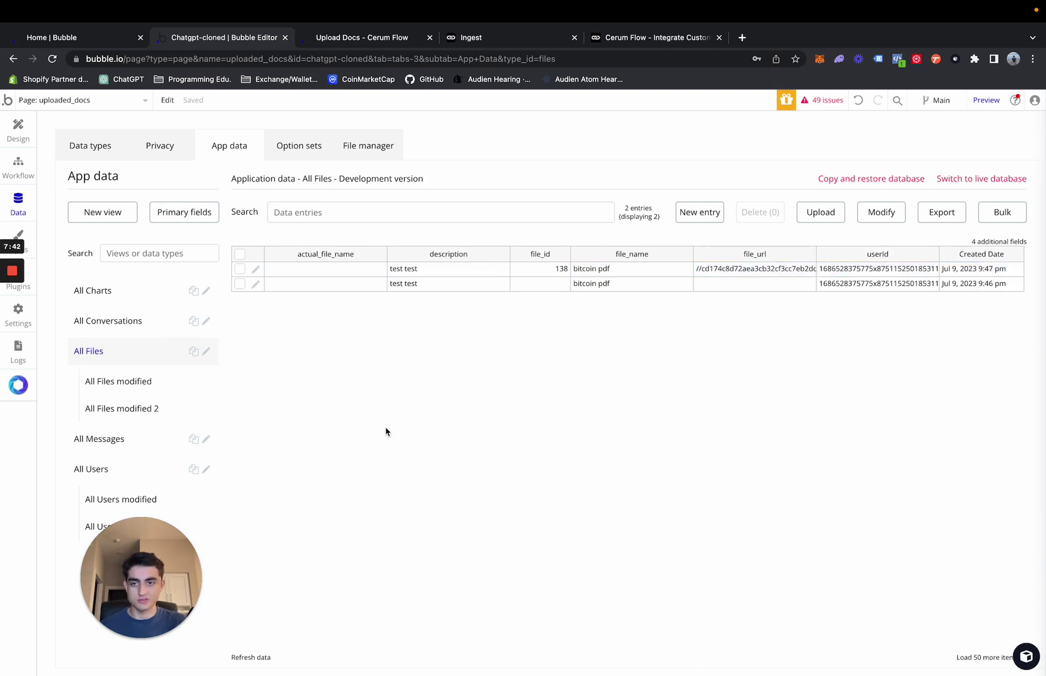
click(315, 270)
drag(407, 270, 973, 266)
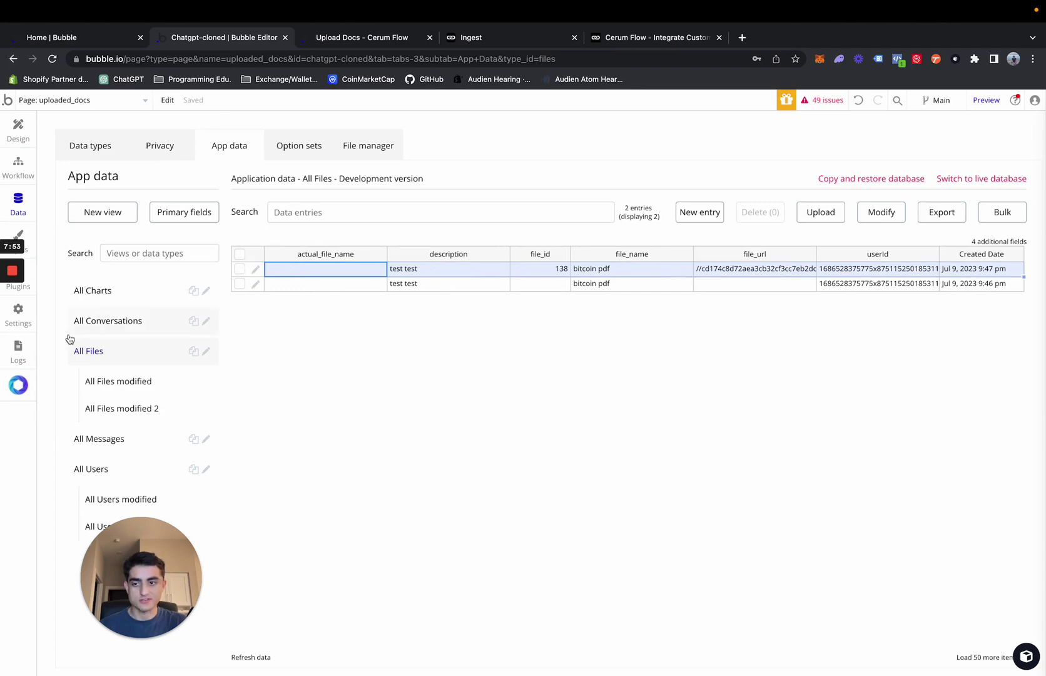
click(362, 135)
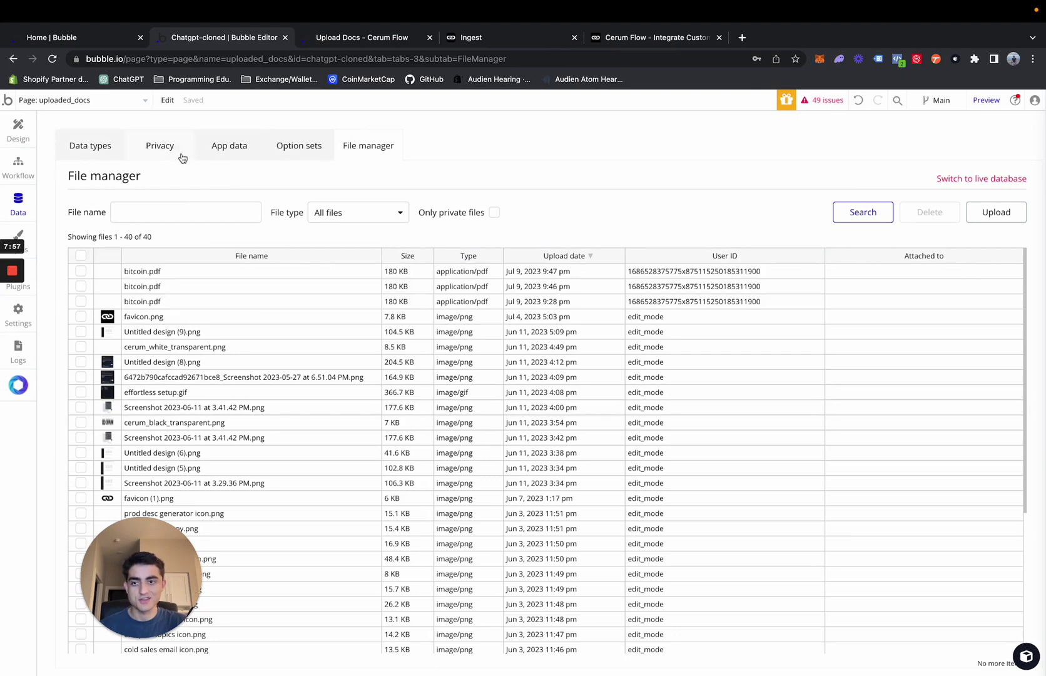
click(225, 153)
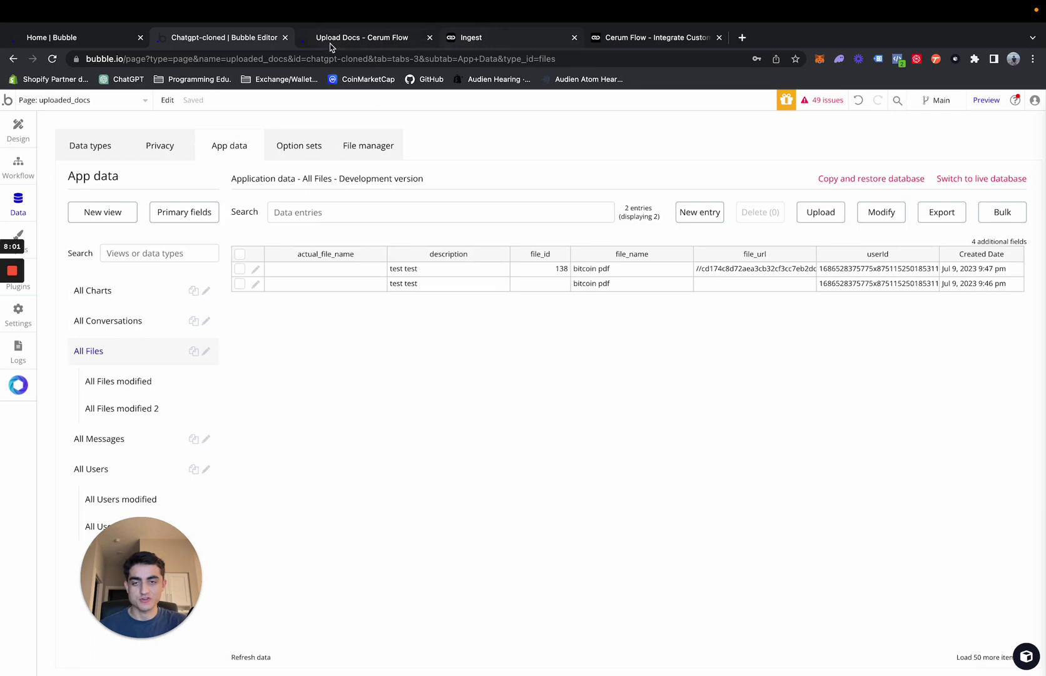
Delete the bitcoin.pdf row (file_id 138) in Upload Docs and return to Bubble's All Files data
click(375, 42)
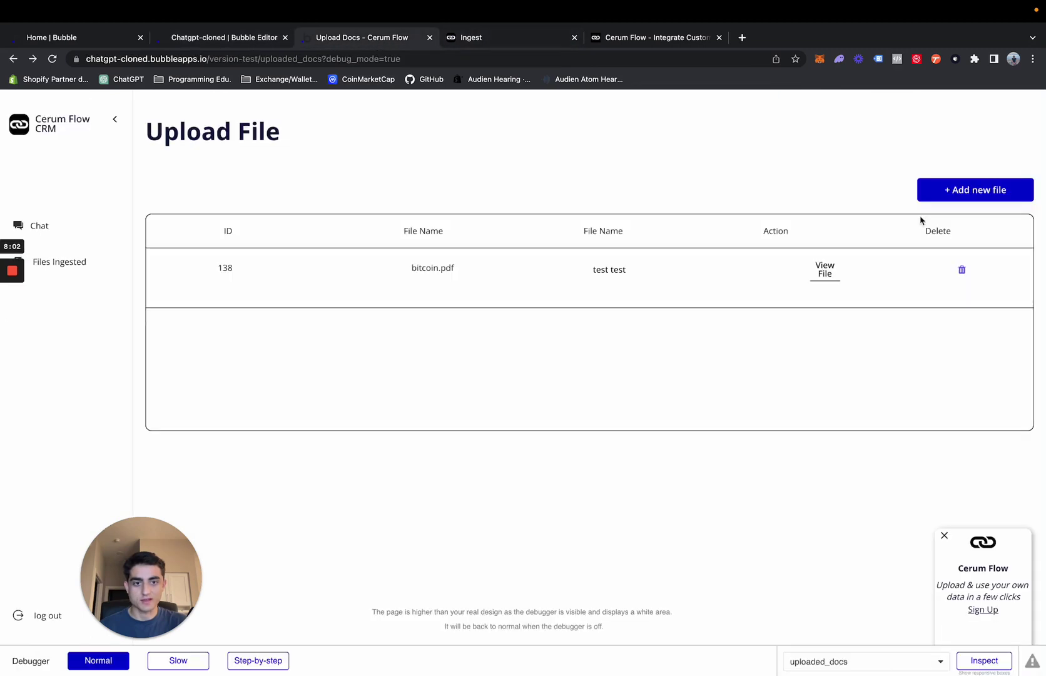
click(961, 272)
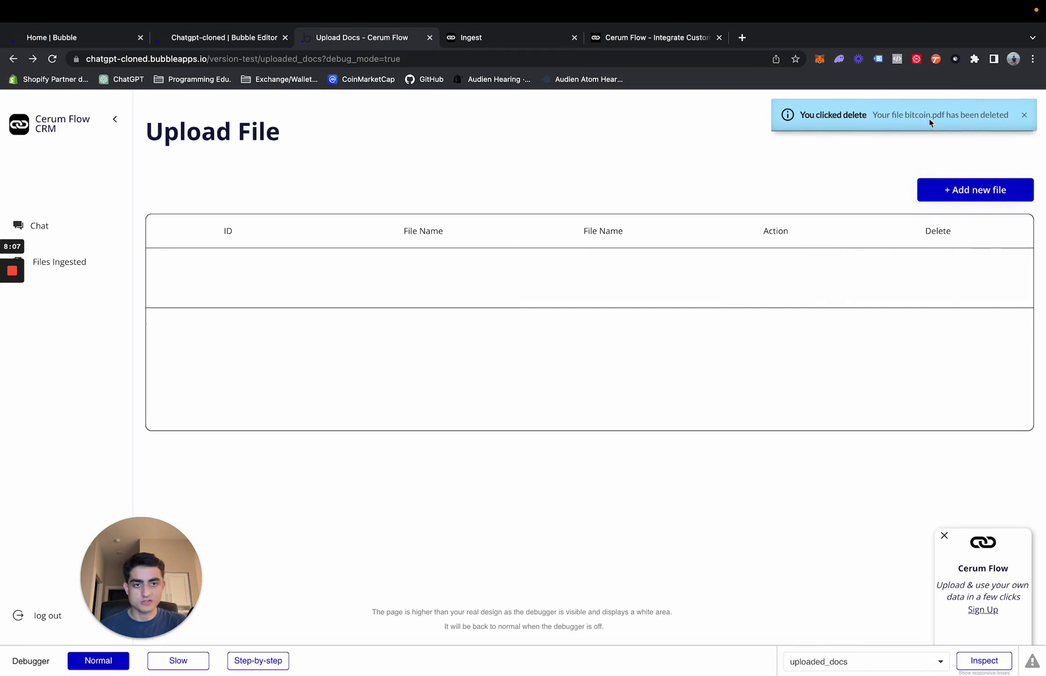
click(224, 41)
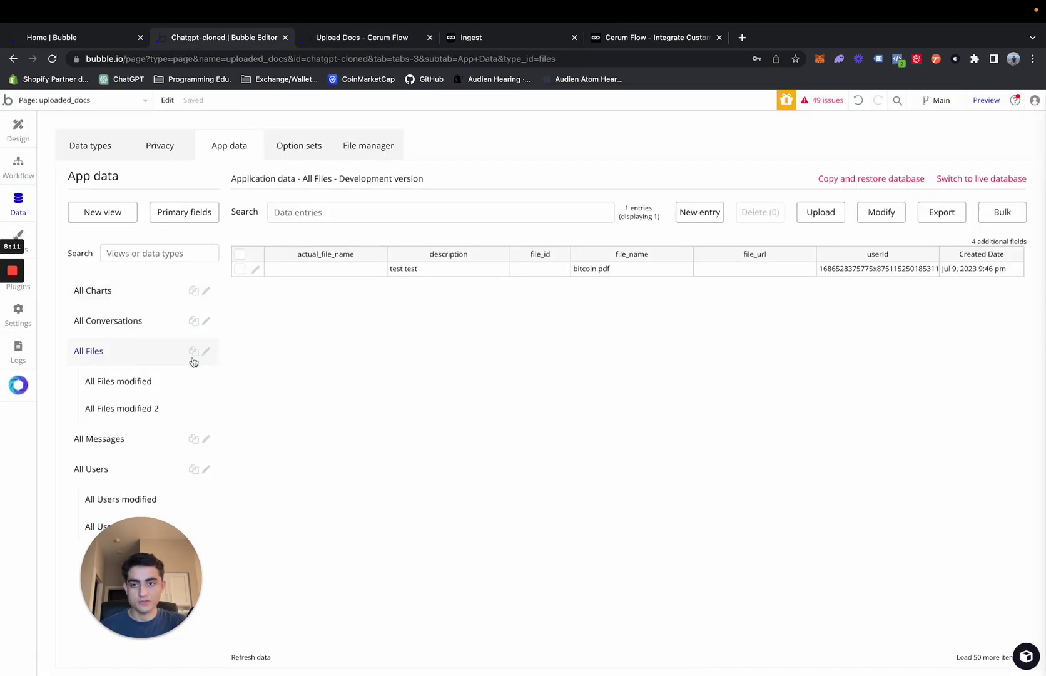
click(356, 270)
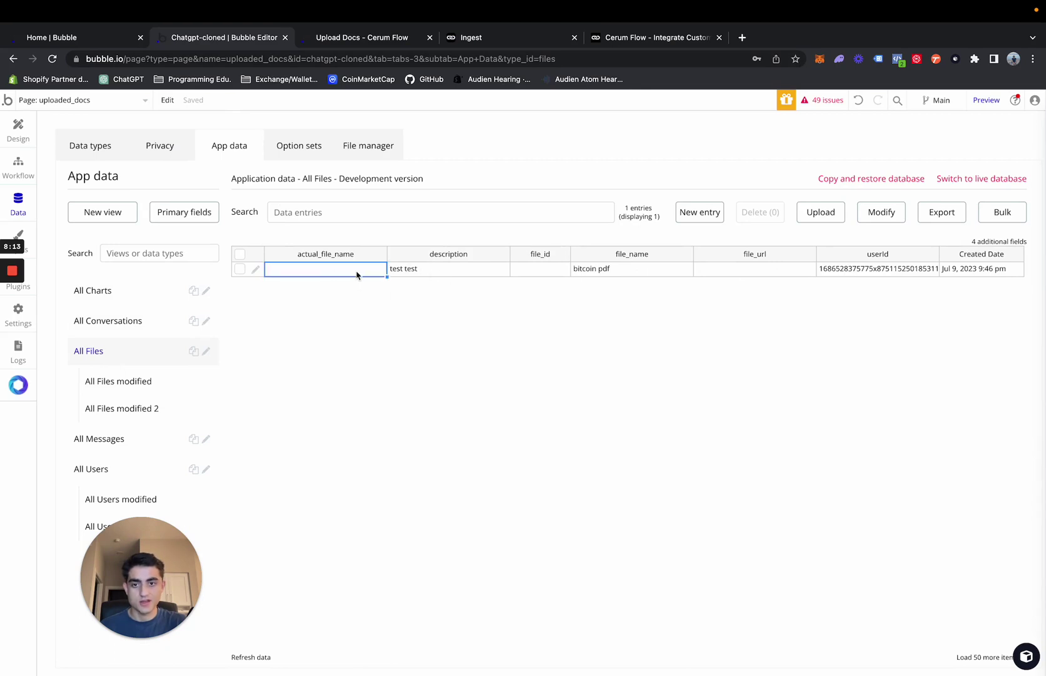
click(236, 270)
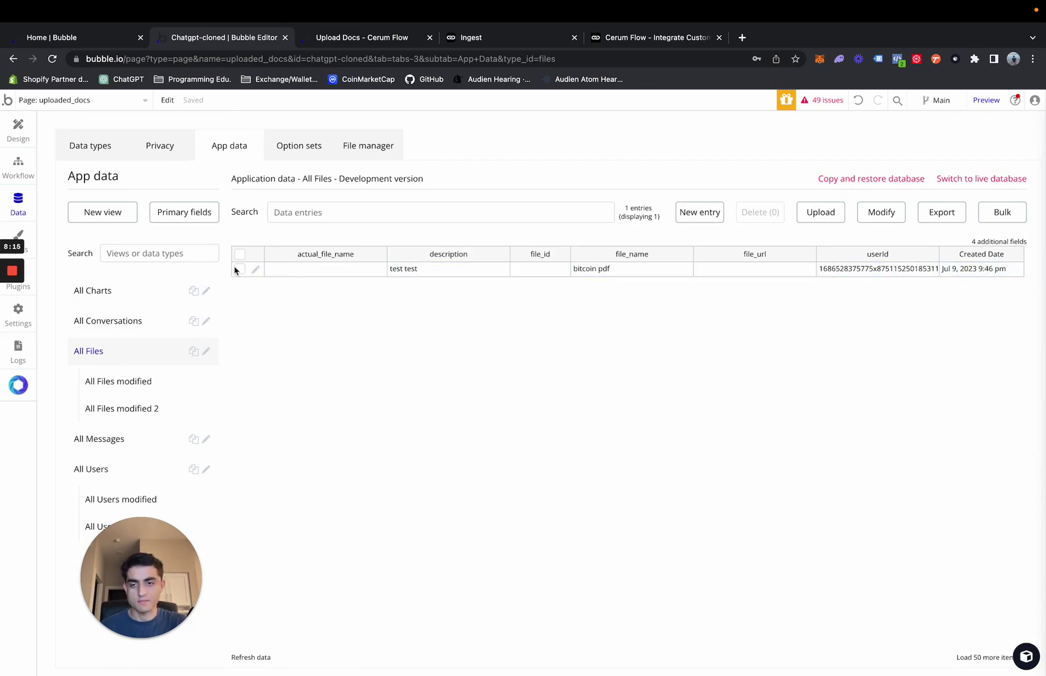
click(994, 276)
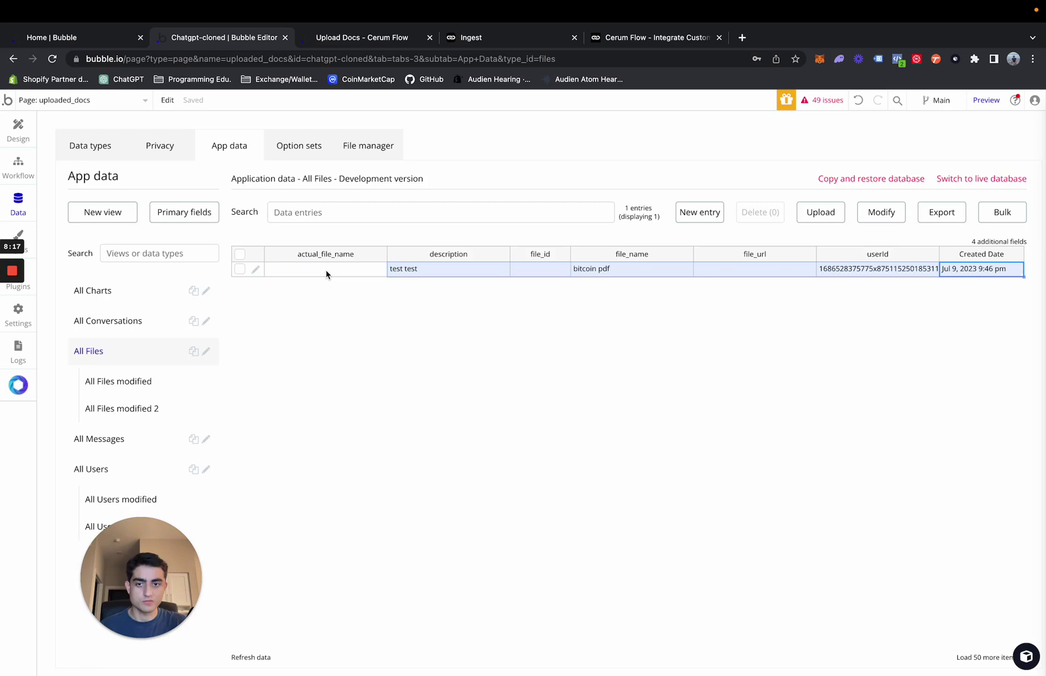
click(284, 274)
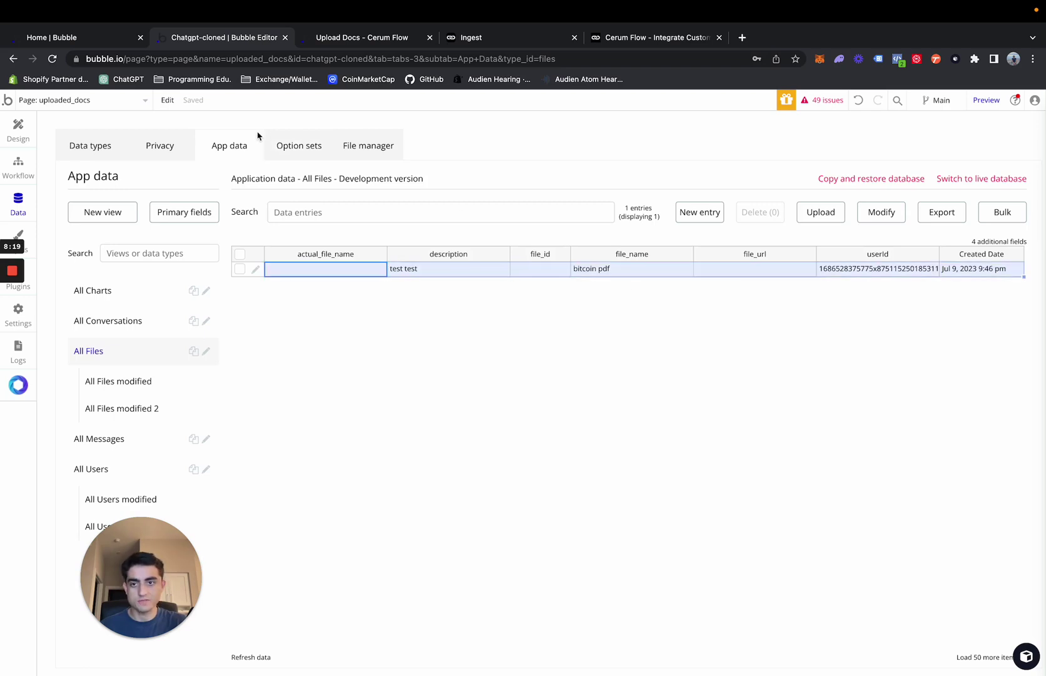
click(338, 146)
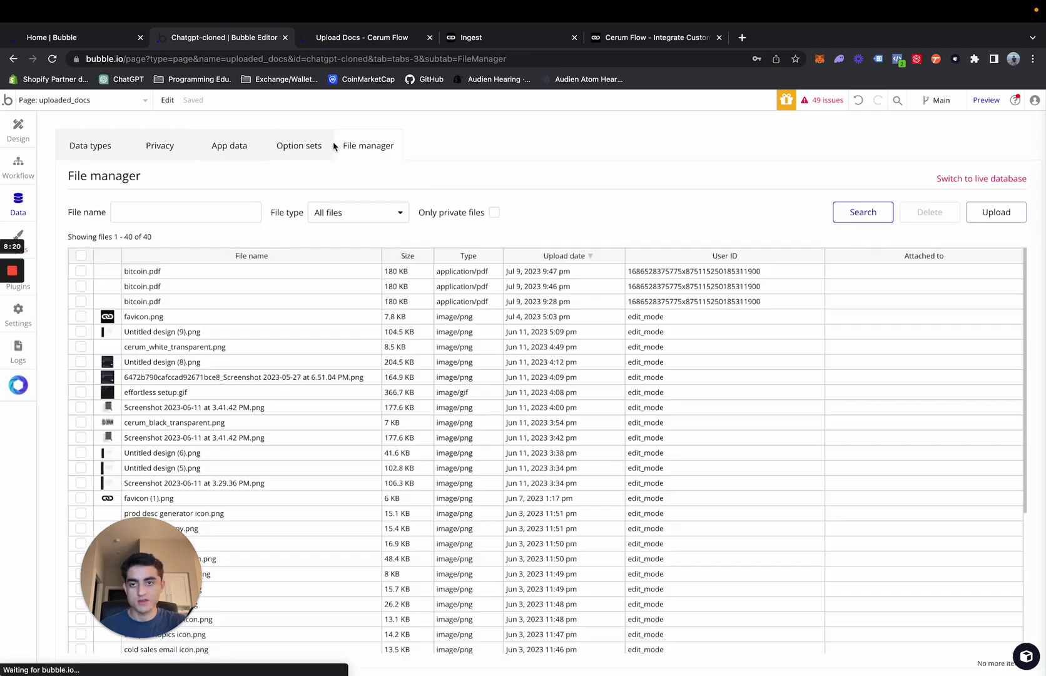
click(165, 273)
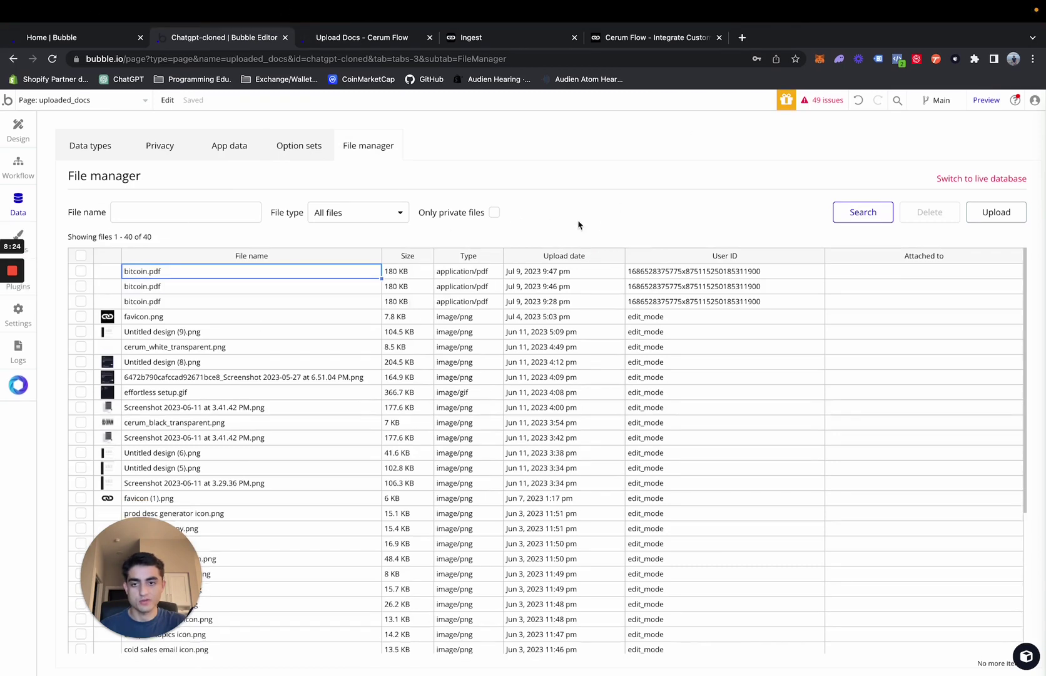
click(622, 234)
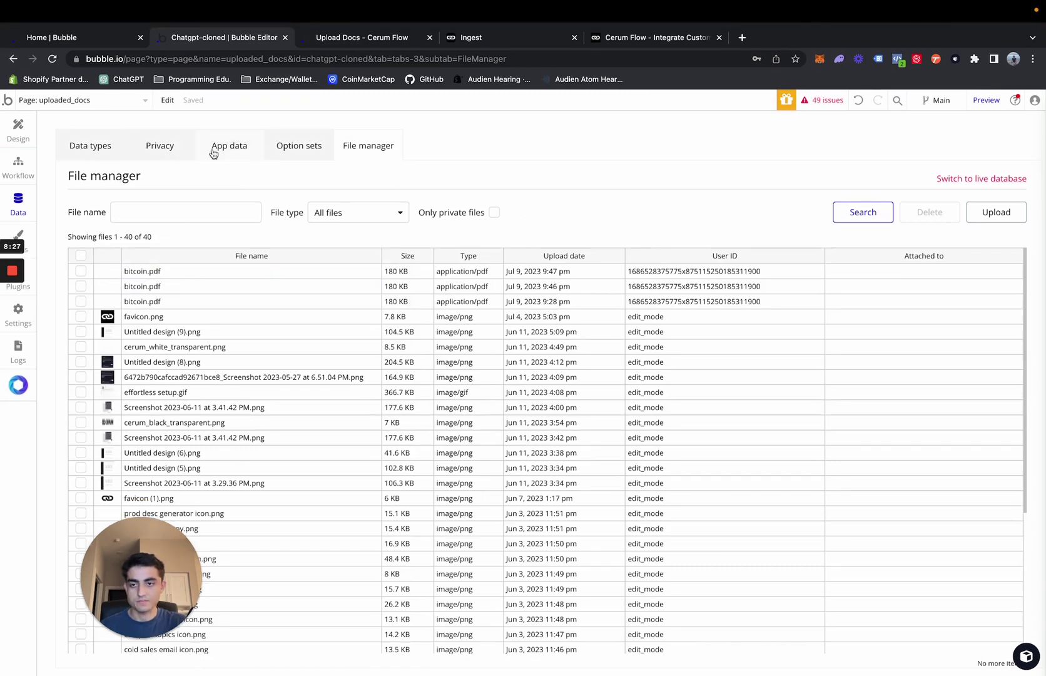
click(236, 150)
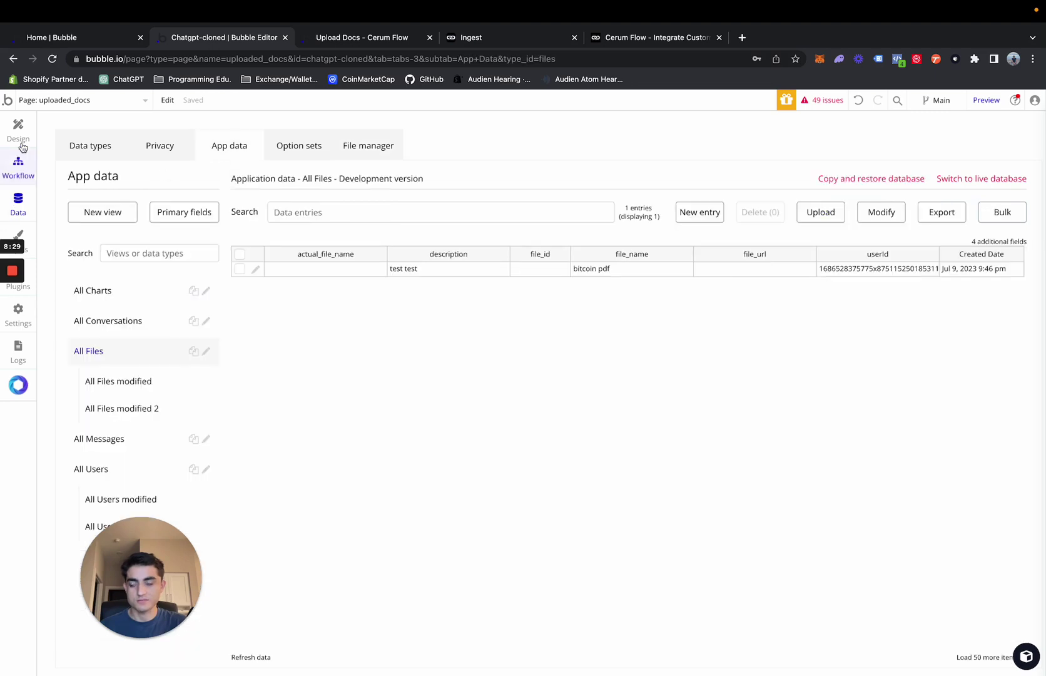
click(18, 167)
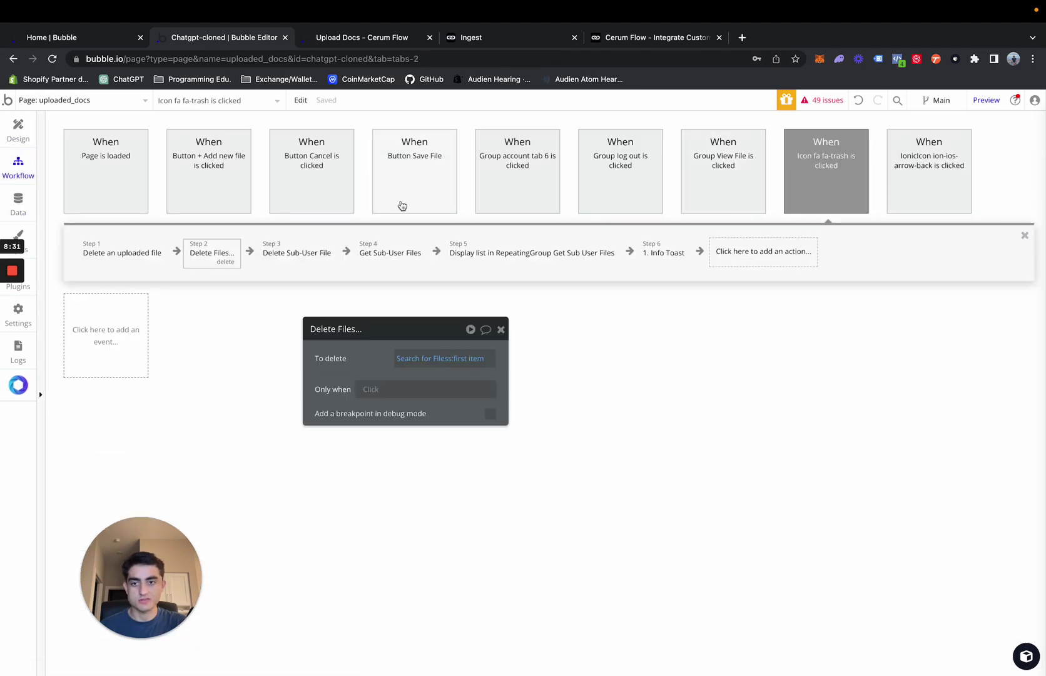
mouse_move(642, 179)
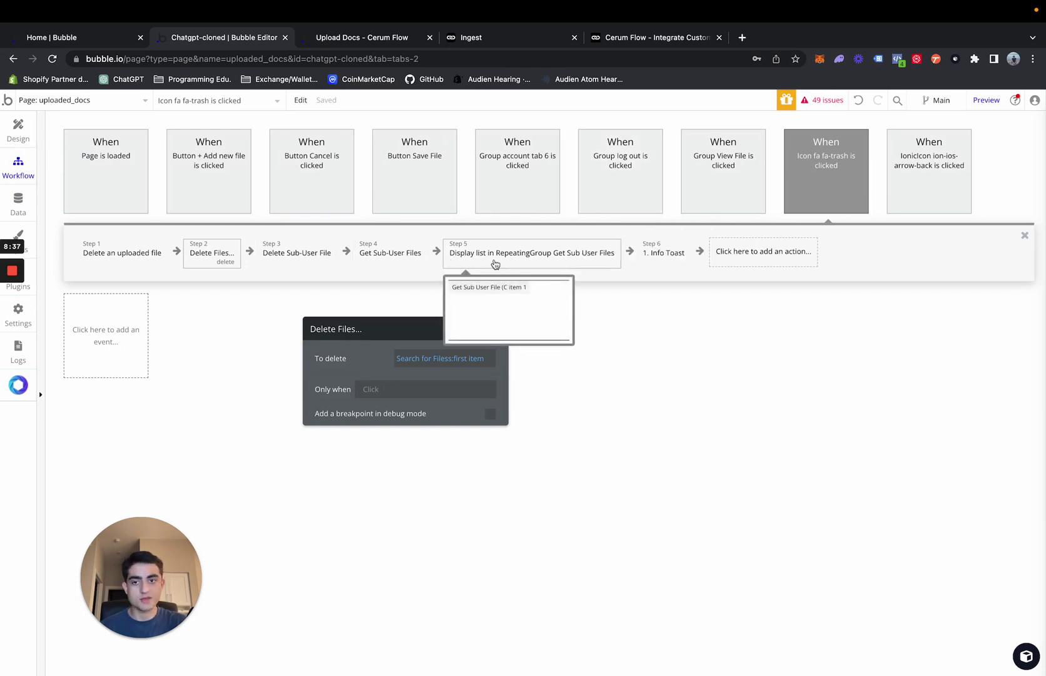
click(375, 261)
click(304, 263)
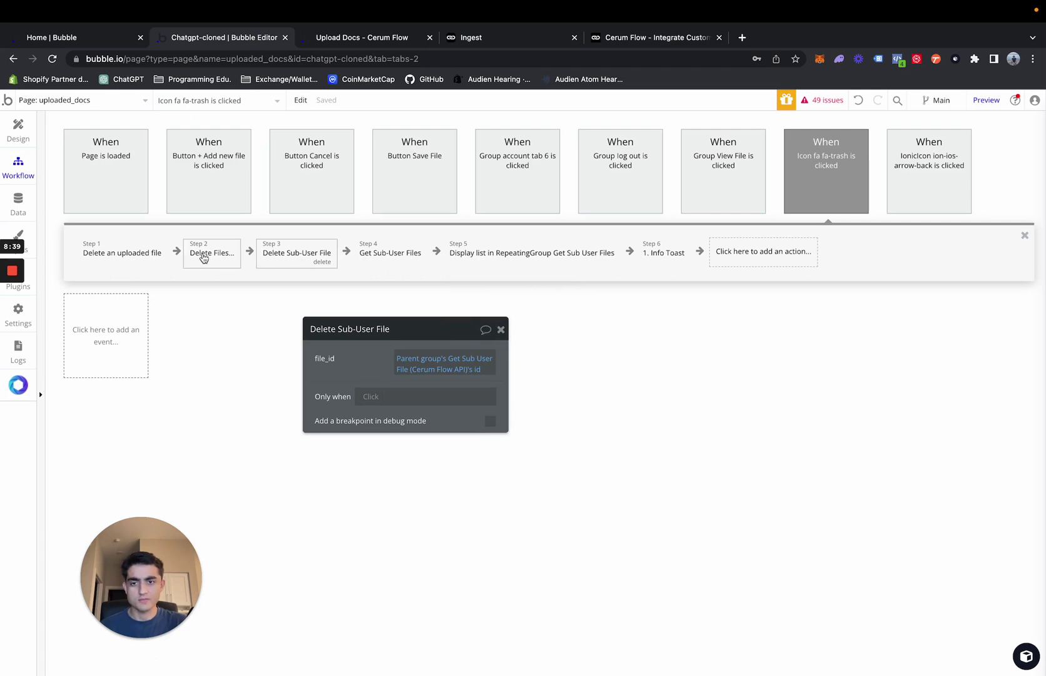
click(207, 256)
click(413, 257)
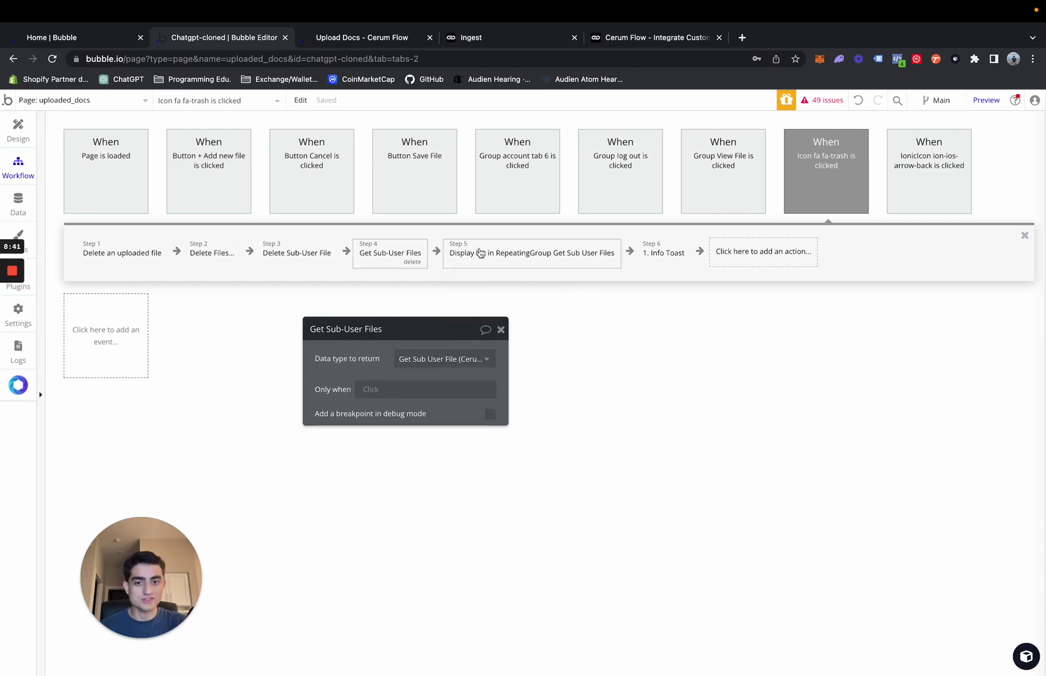
click(501, 253)
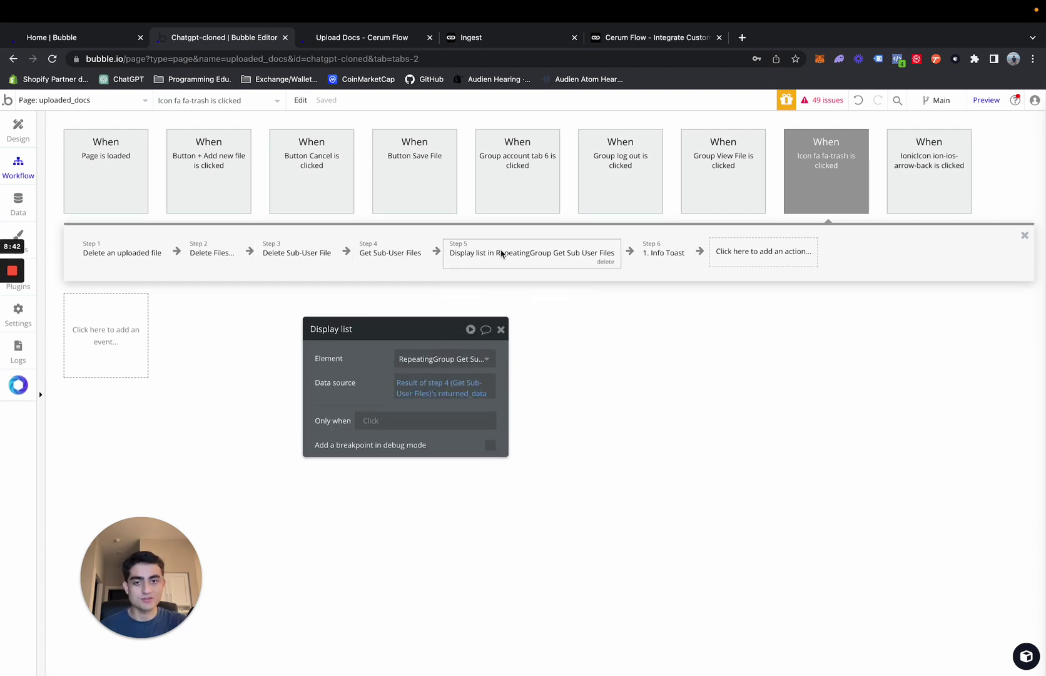
click(381, 253)
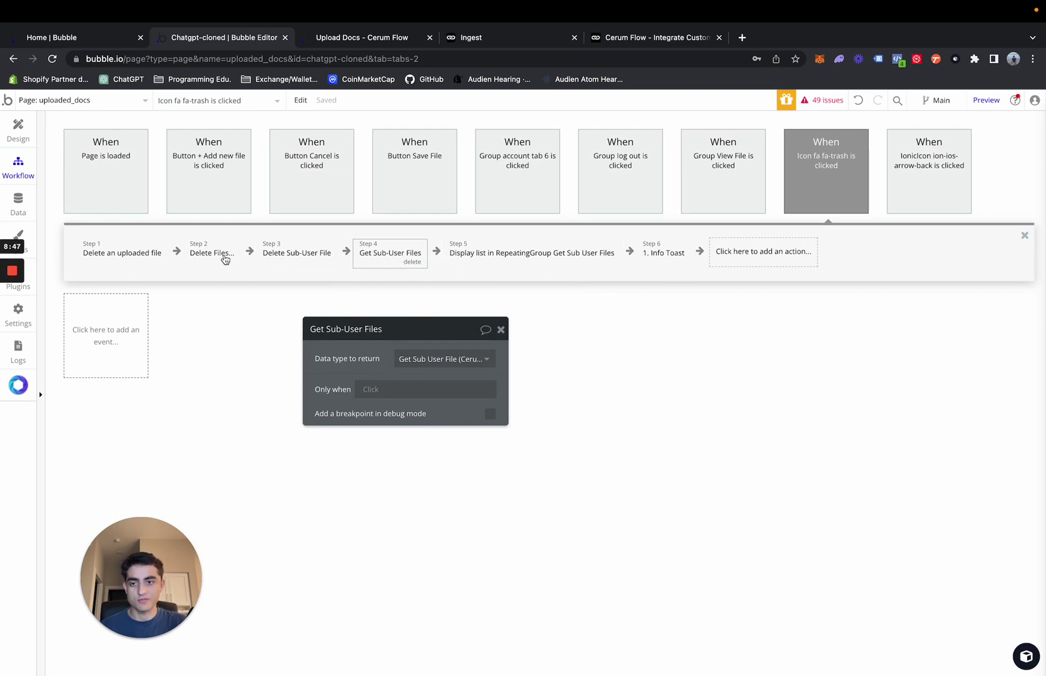
click(18, 201)
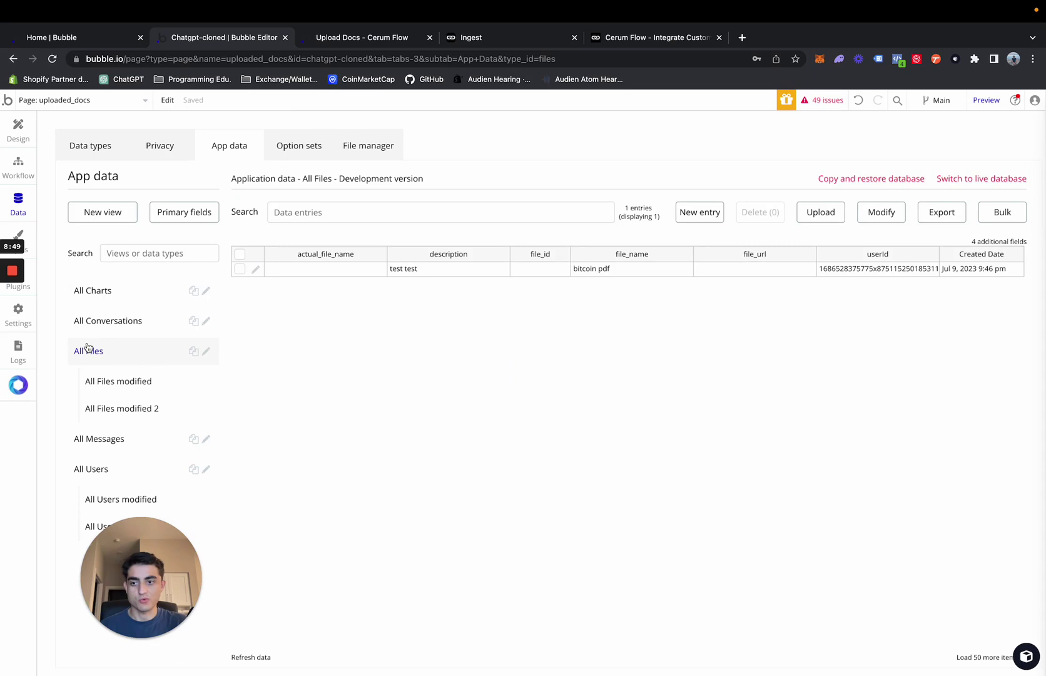
click(81, 142)
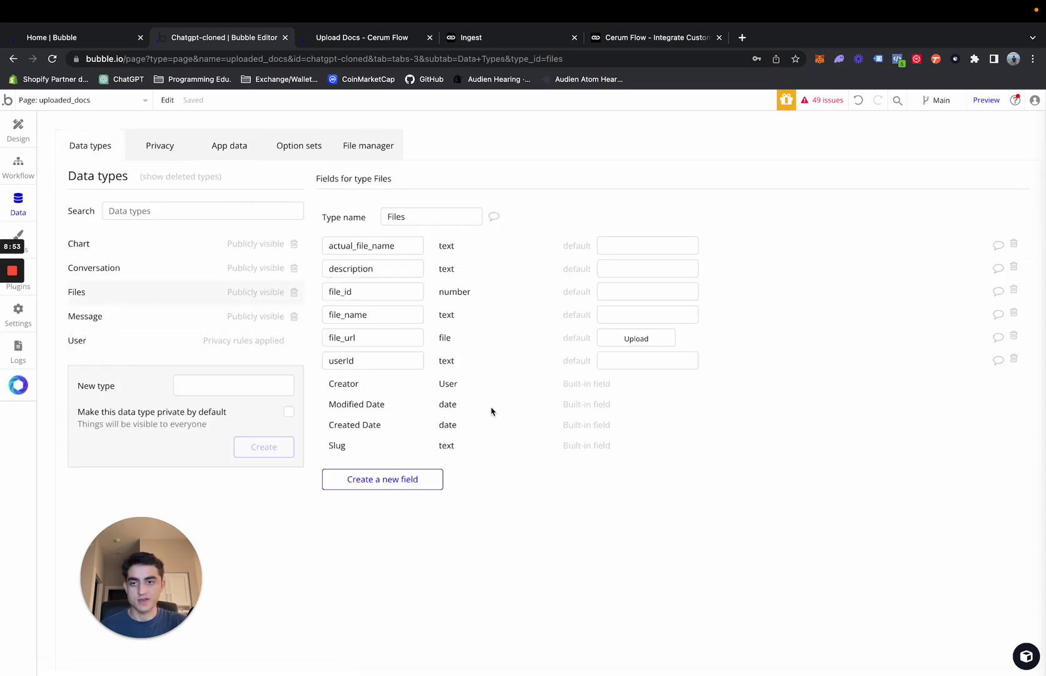
click(226, 140)
mouse_move(523, 5)
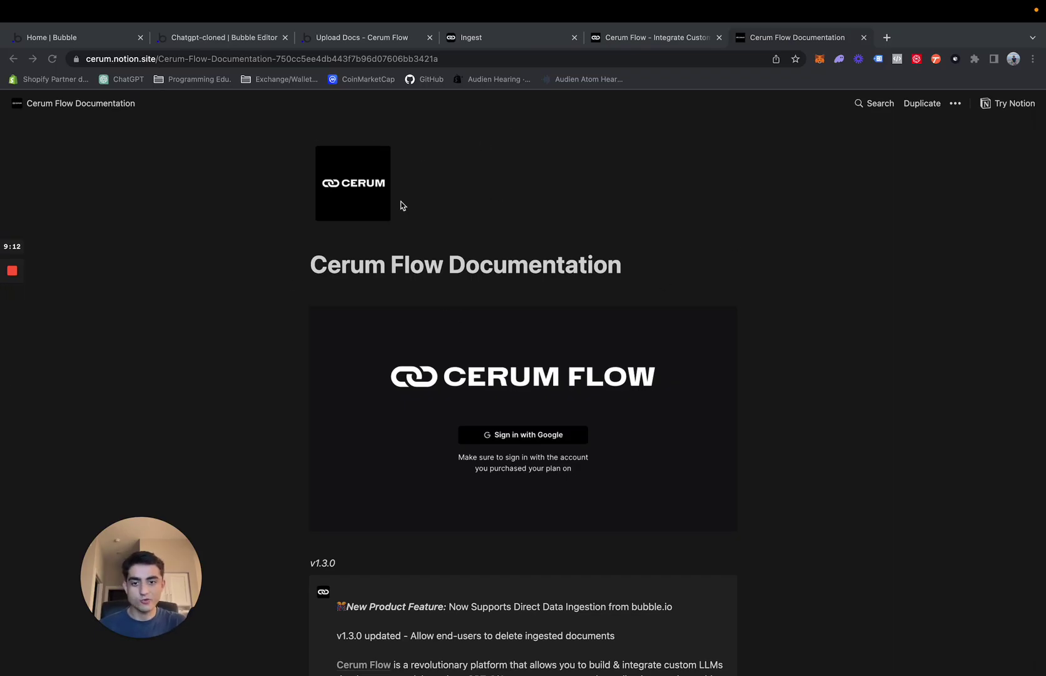
Scroll the Cerum Flow Documentation and read its Get Files From Cerum Flow page
scroll(411, 287, down, 5)
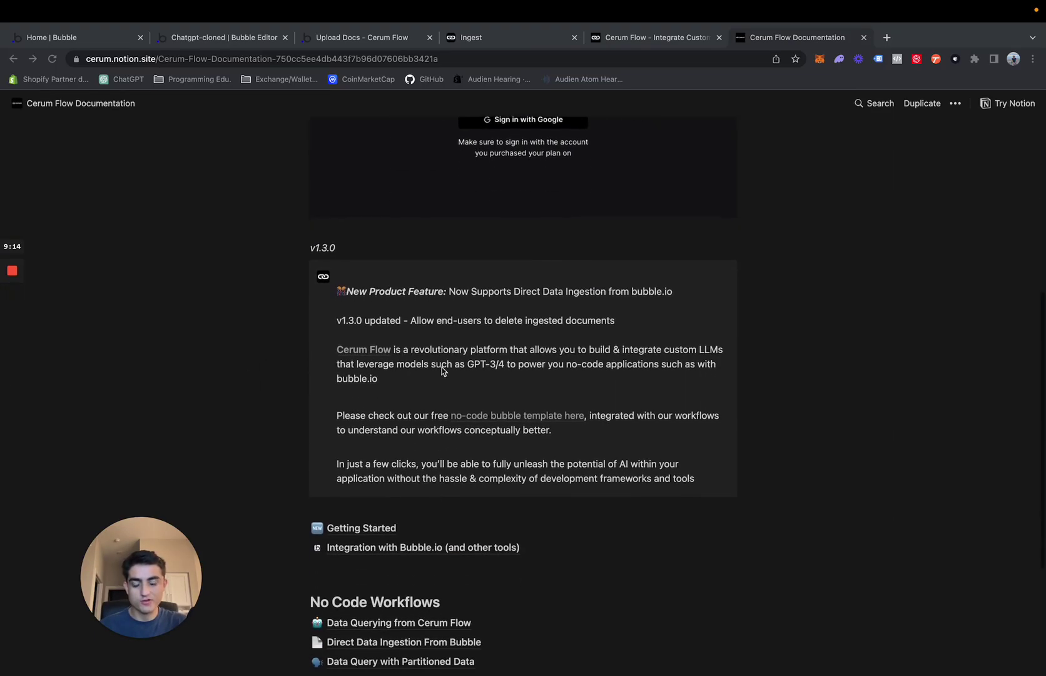
scroll(563, 334, down, 3)
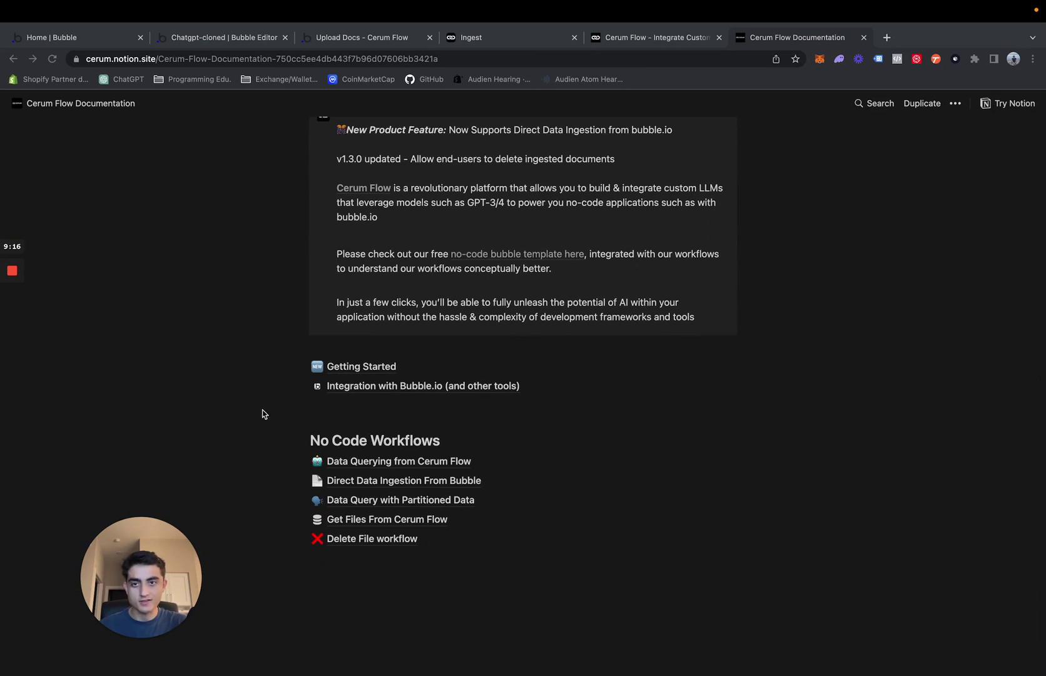
scroll(250, 250, up, 2)
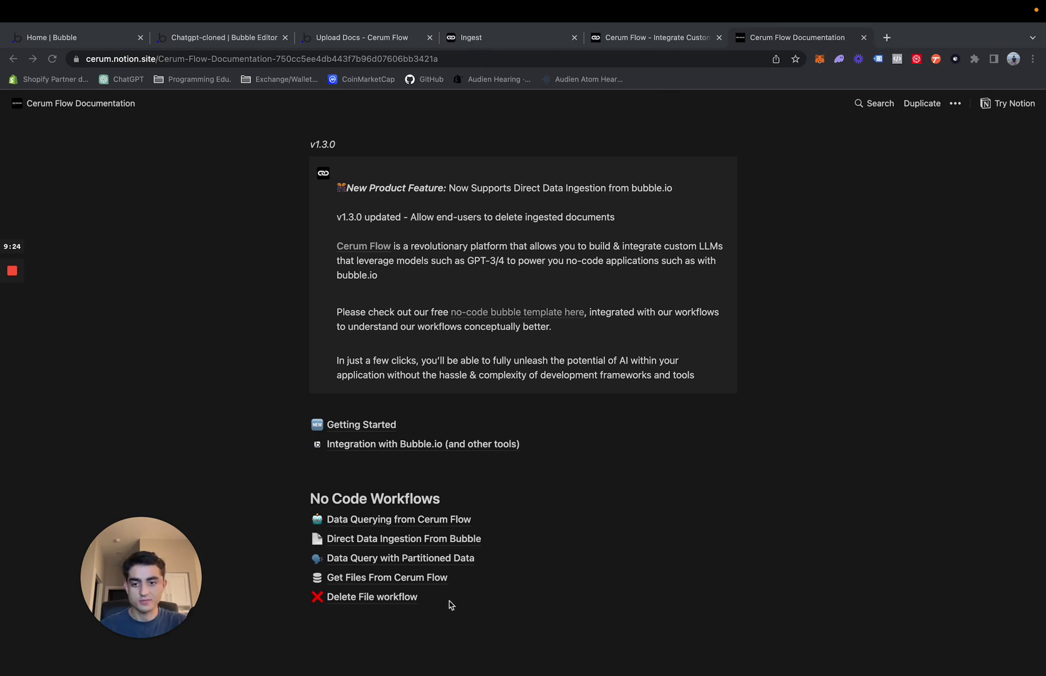
scroll(472, 598, down, 2)
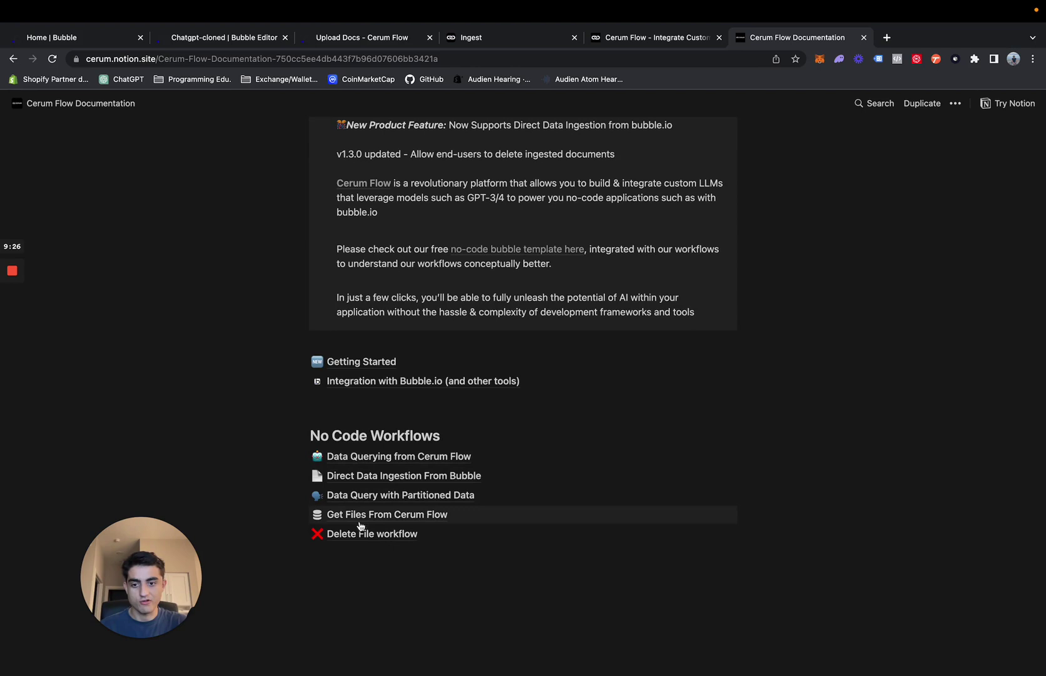
click(397, 514)
scroll(479, 373, down, 10)
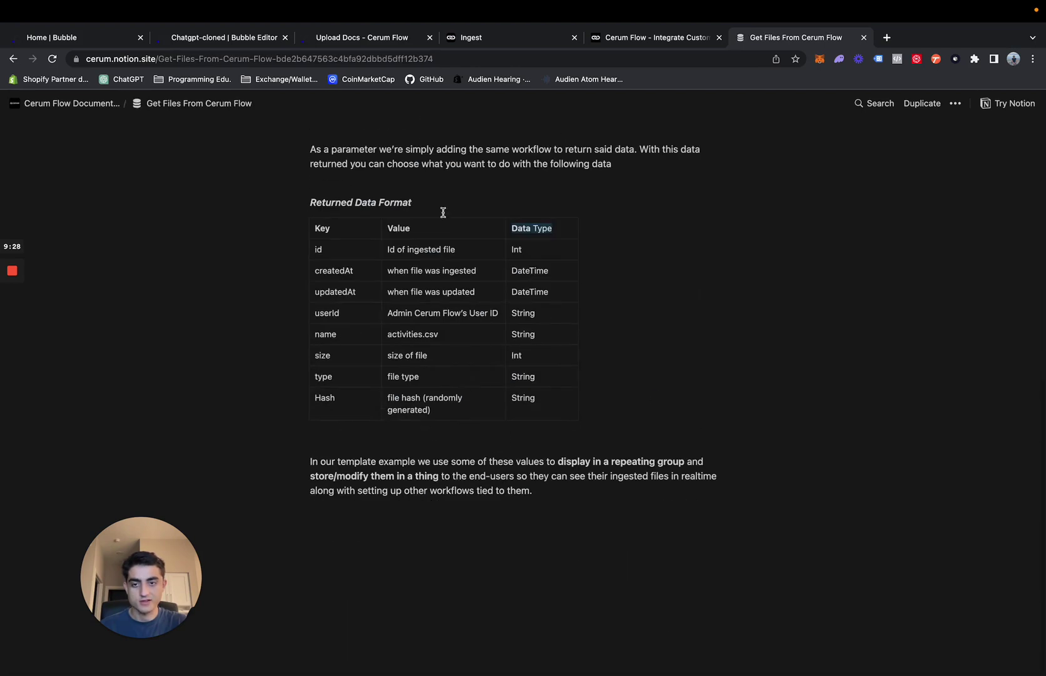
scroll(411, 330, up, 10)
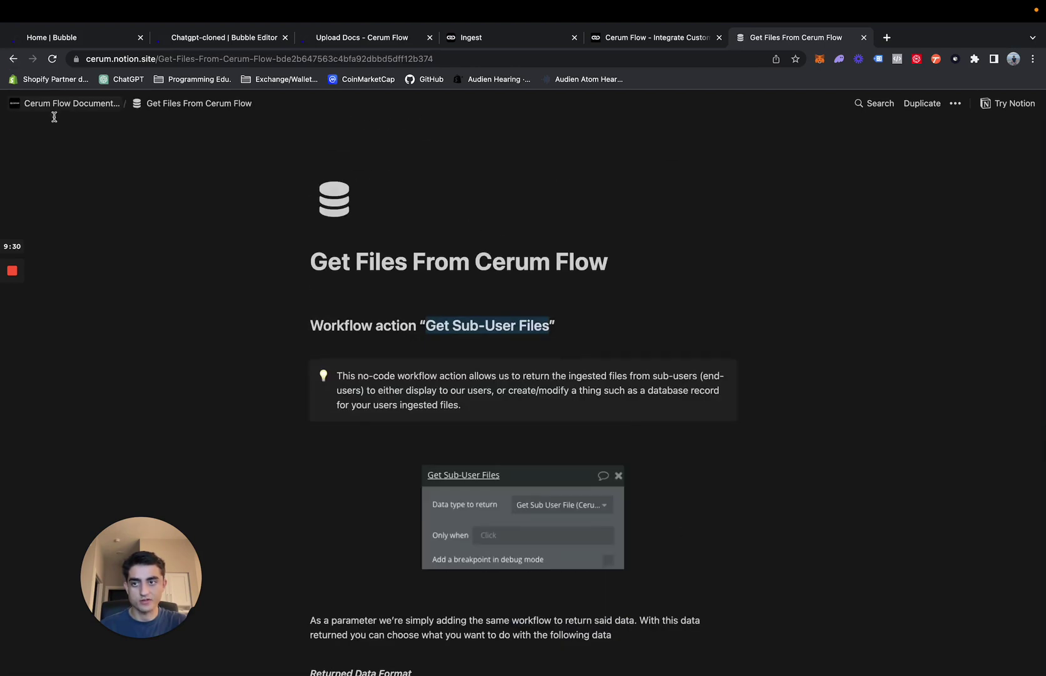
Return to the Documentation home page and browse its five No Code Workflows
click(83, 104)
scroll(576, 501, down, 10)
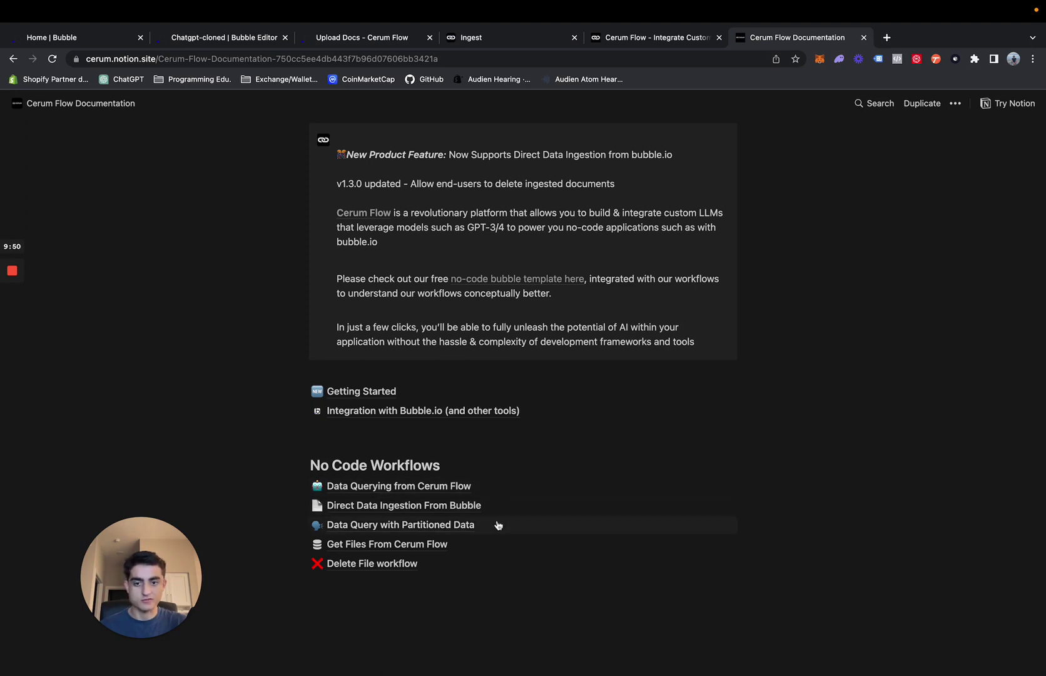
scroll(1016, 373, up, 1)
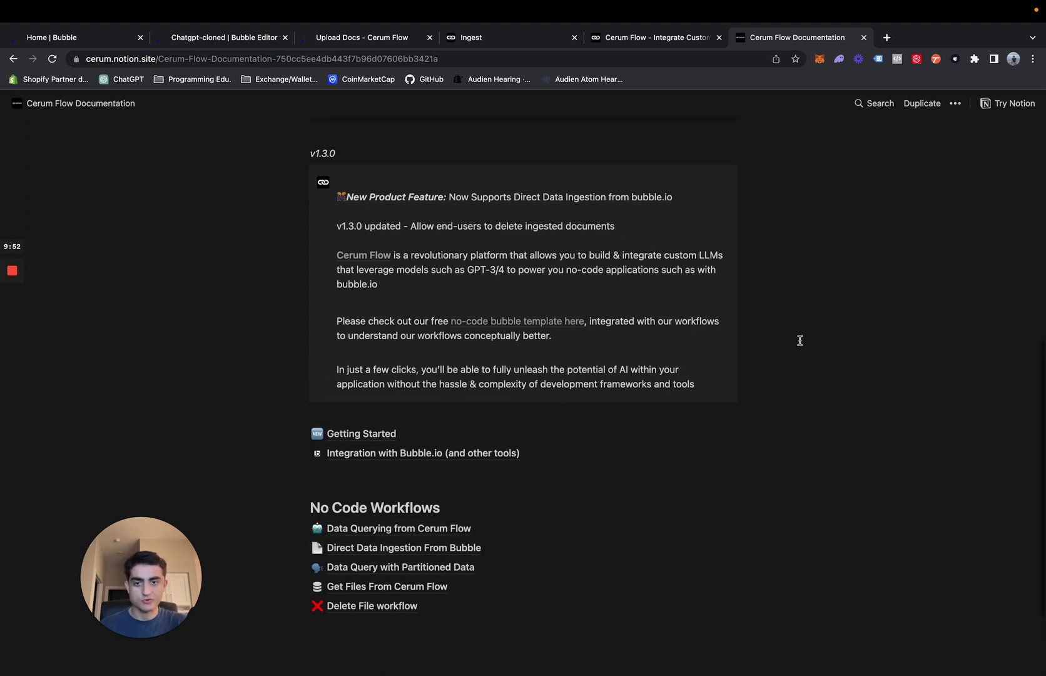
scroll(455, 274, up, 10)
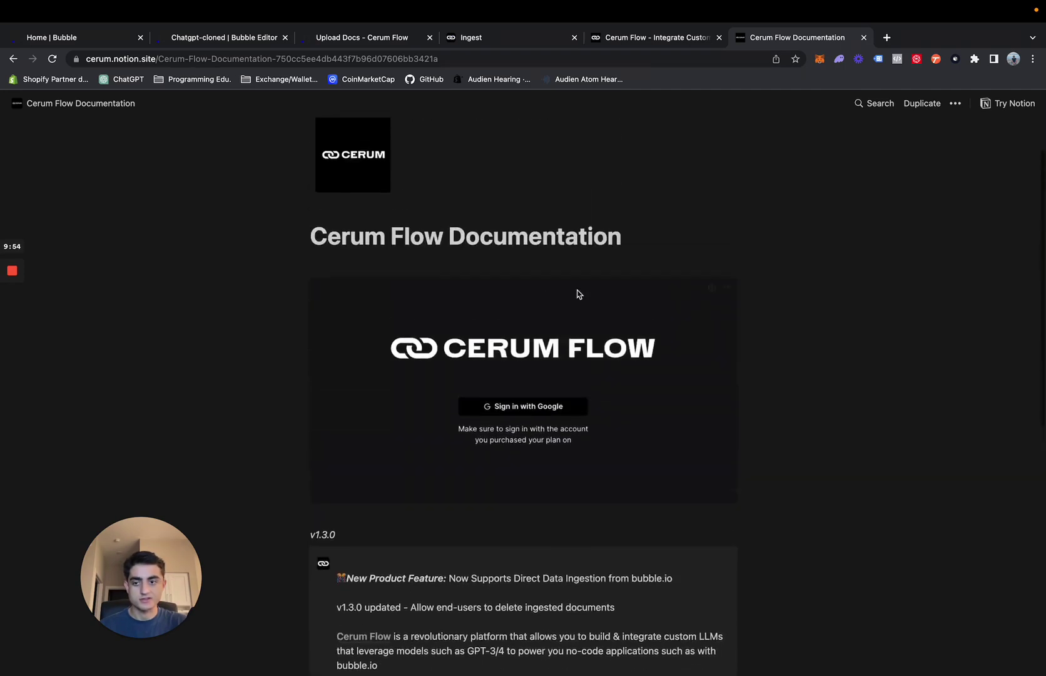